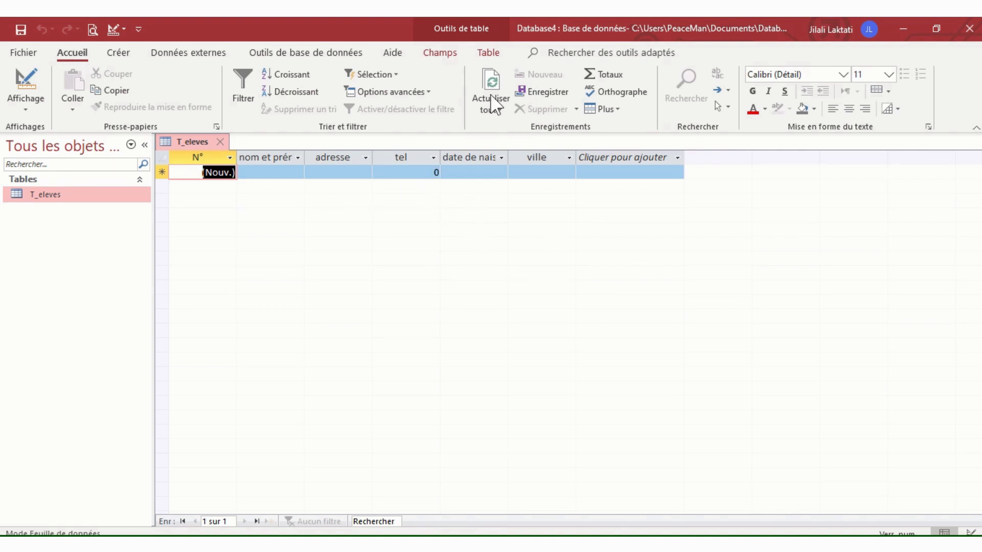
Close the T_eleves table and create a form based on it.
click(219, 142)
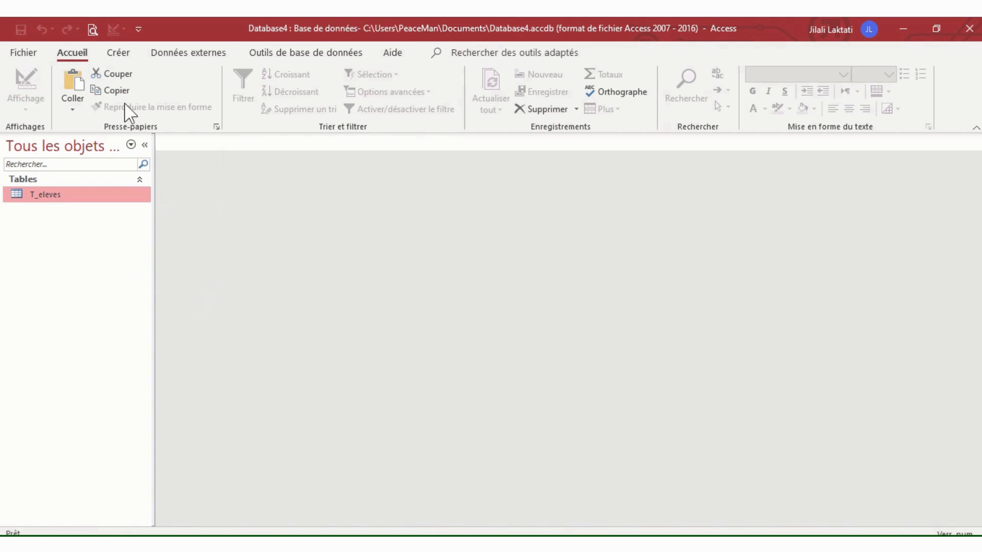
click(116, 54)
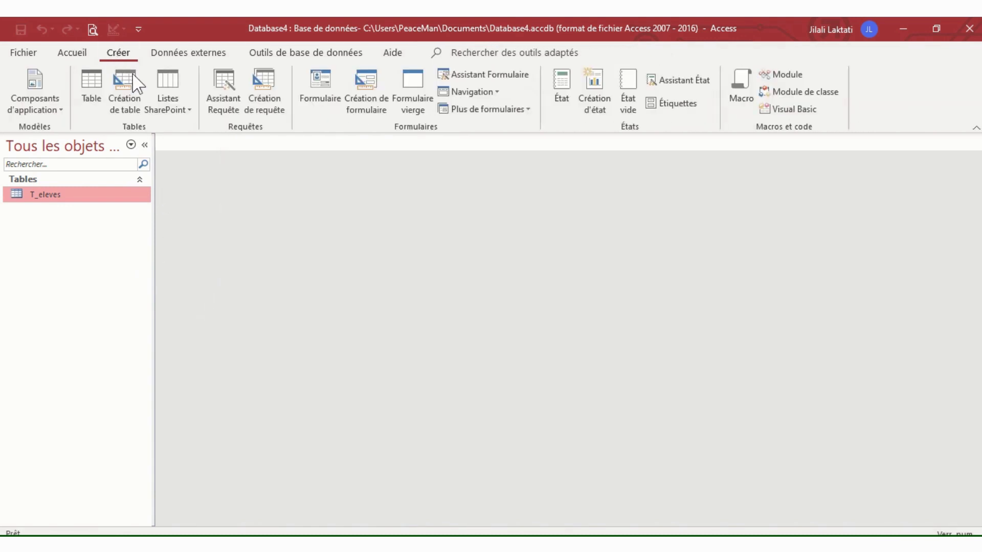
click(324, 90)
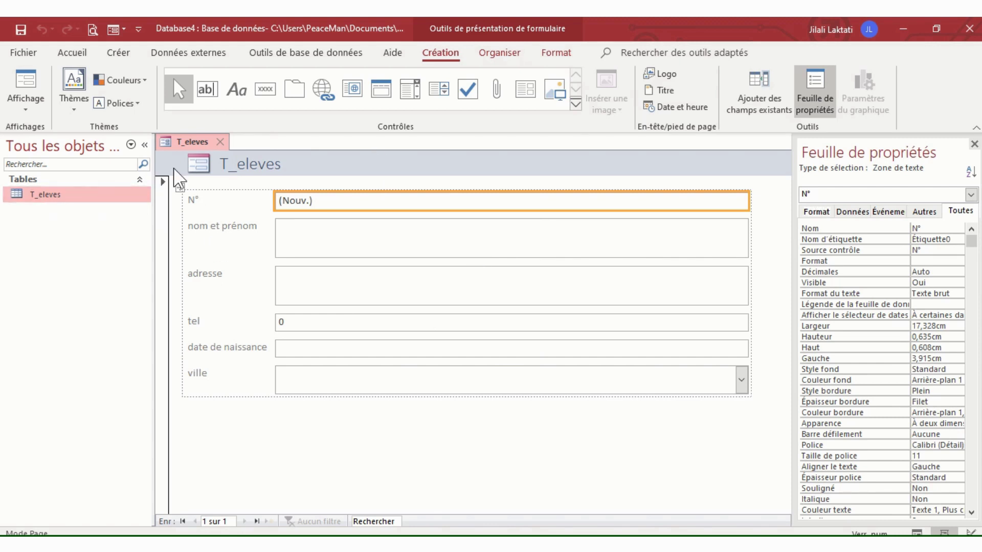
Save the new form under the name f_eleves.
right_click(182, 143)
click(205, 155)
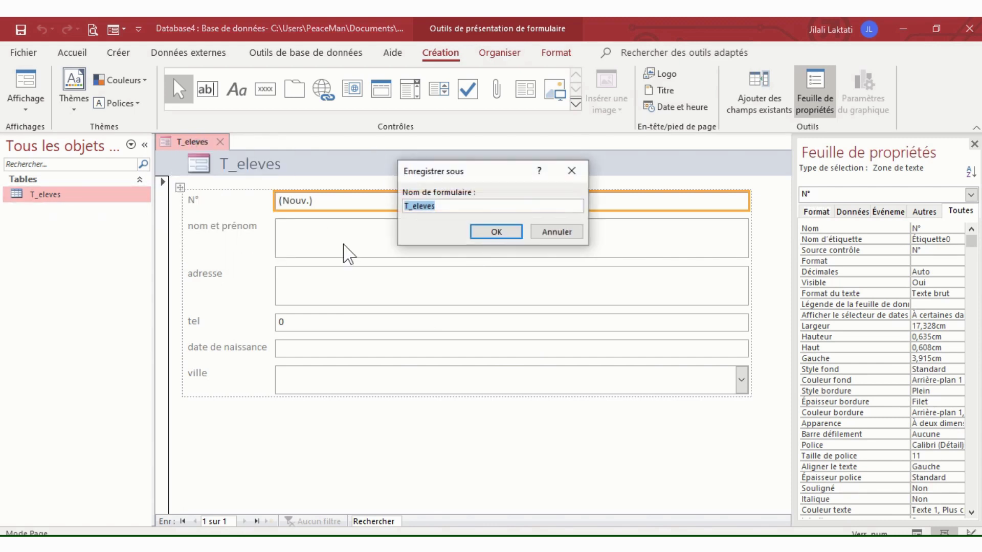
click(409, 207)
key(BackSpace)
key(BackSpace)
text(f_)
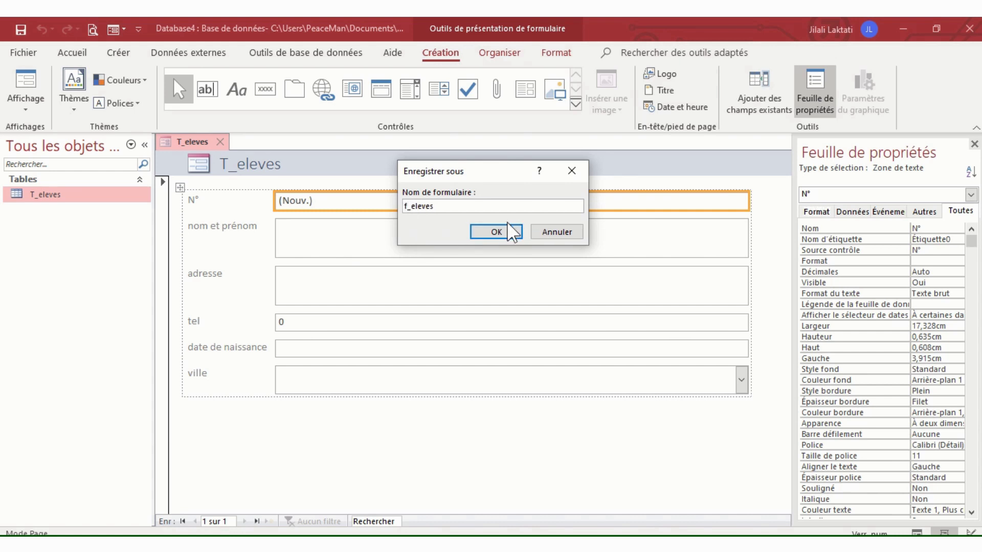
click(499, 231)
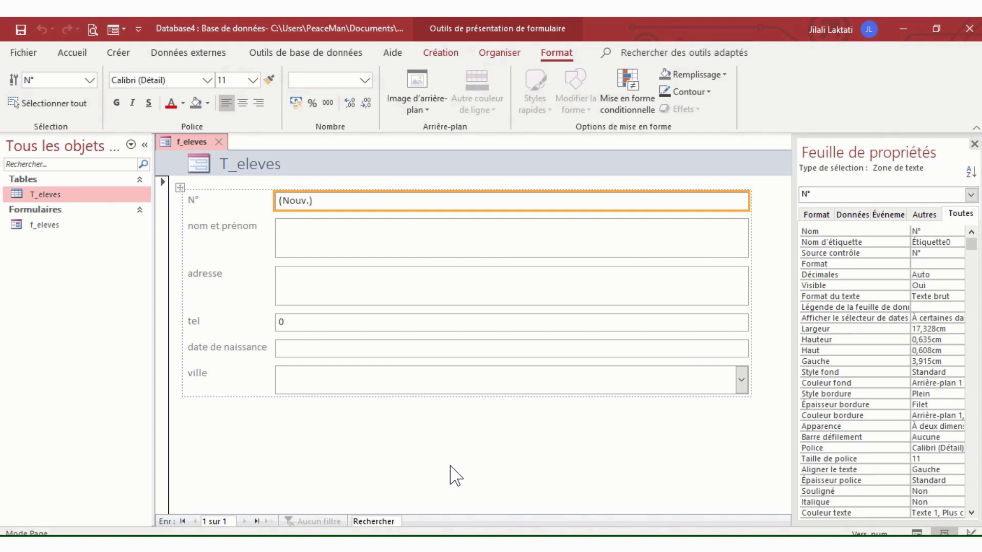
Narrow the detail fields of f_eleves in design view, and display the form in form view.
right_click(197, 148)
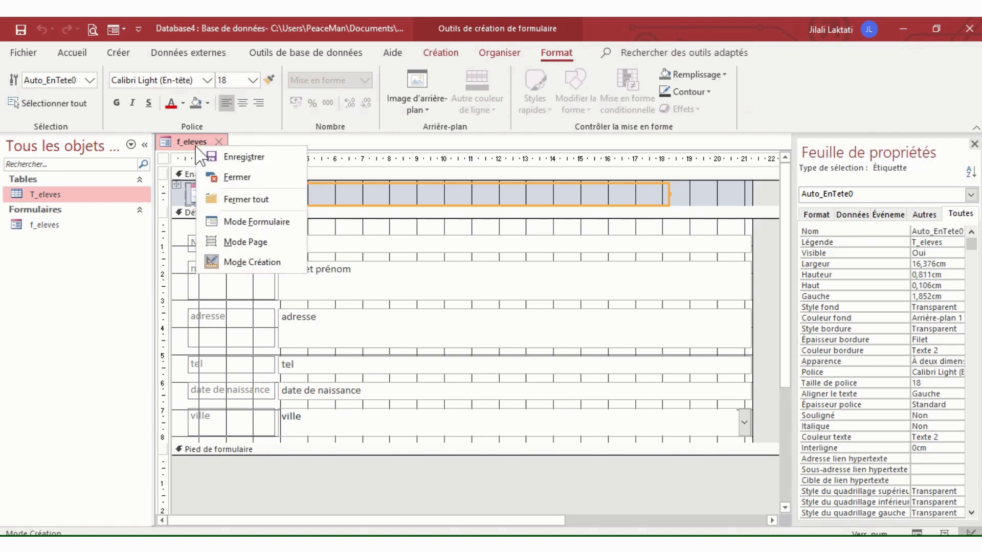
click(254, 260)
key(ctrl+a)
right_click(197, 140)
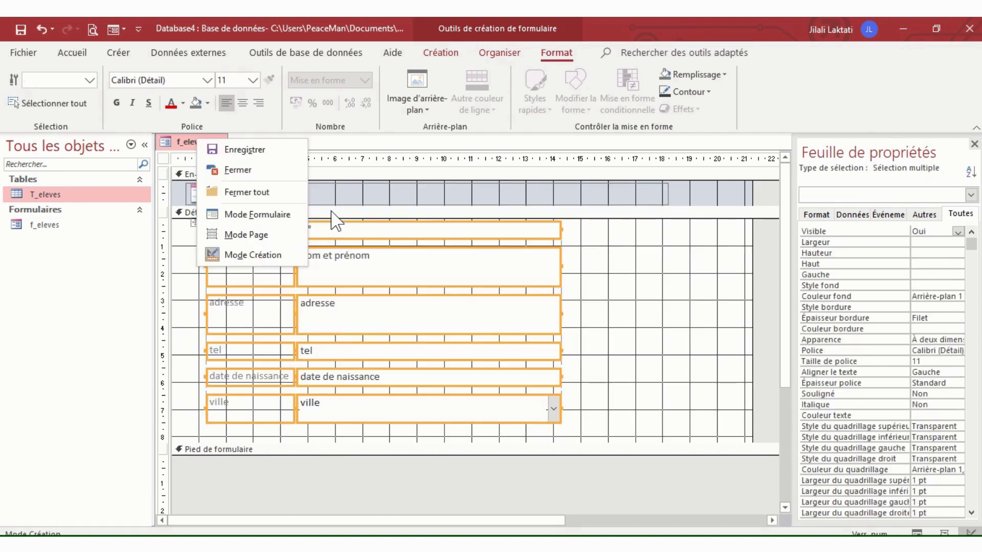
click(255, 215)
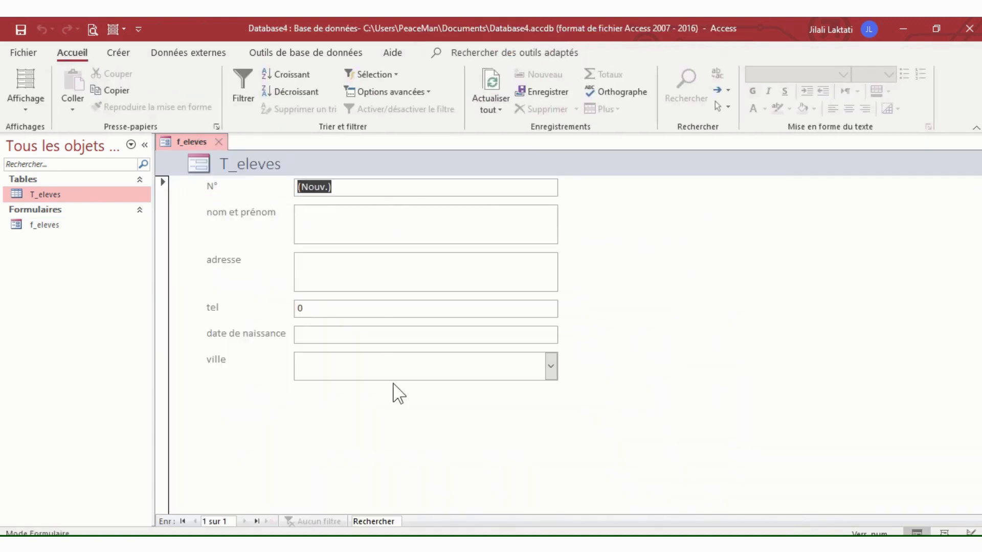
Enter eleve1 as the name and adresse as the address of the first student, and fill in the phone number.
click(343, 233)
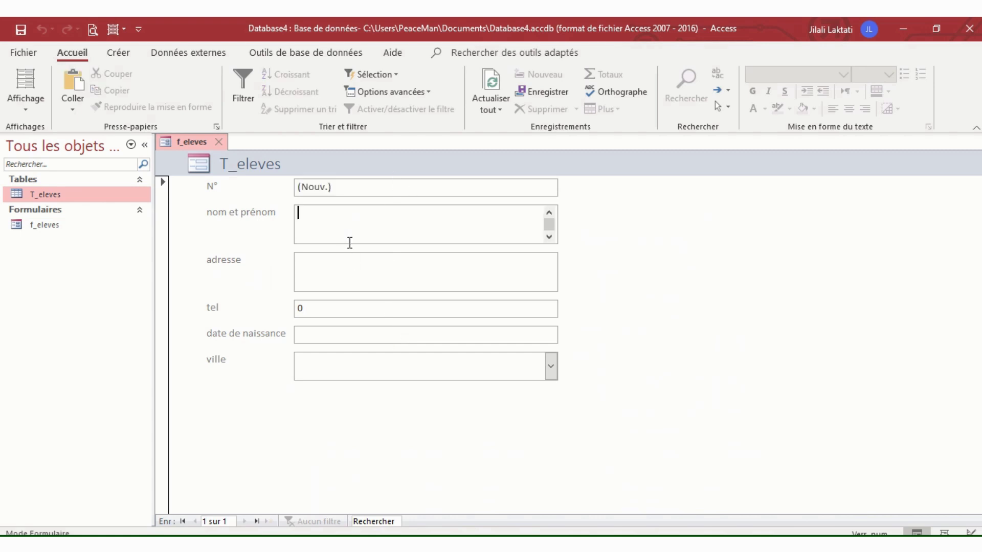
text(eleve1)
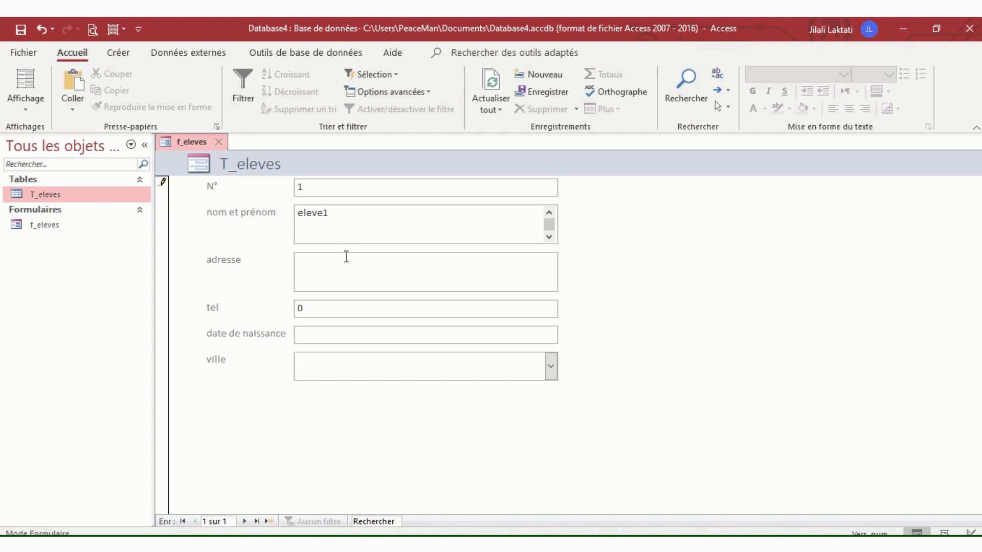
click(358, 266)
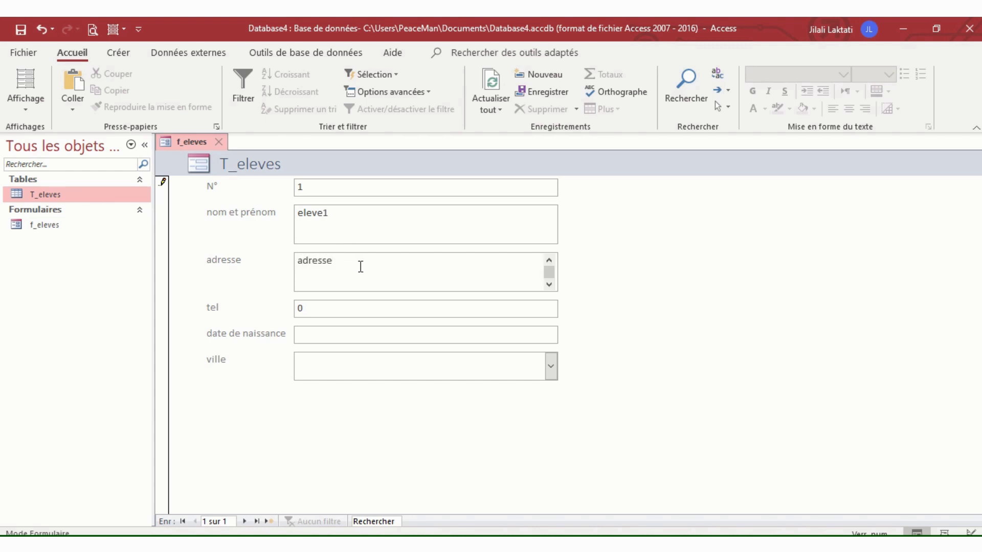
click(390, 307)
text(66666666)
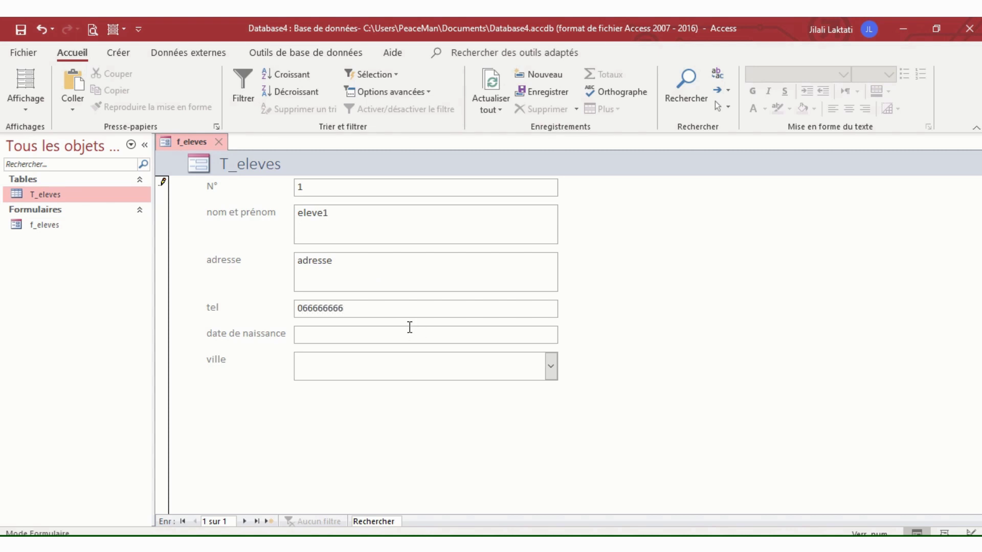
Fill in the student's date of birth and choose Rabat as the ville.
click(410, 327)
click(565, 332)
click(526, 396)
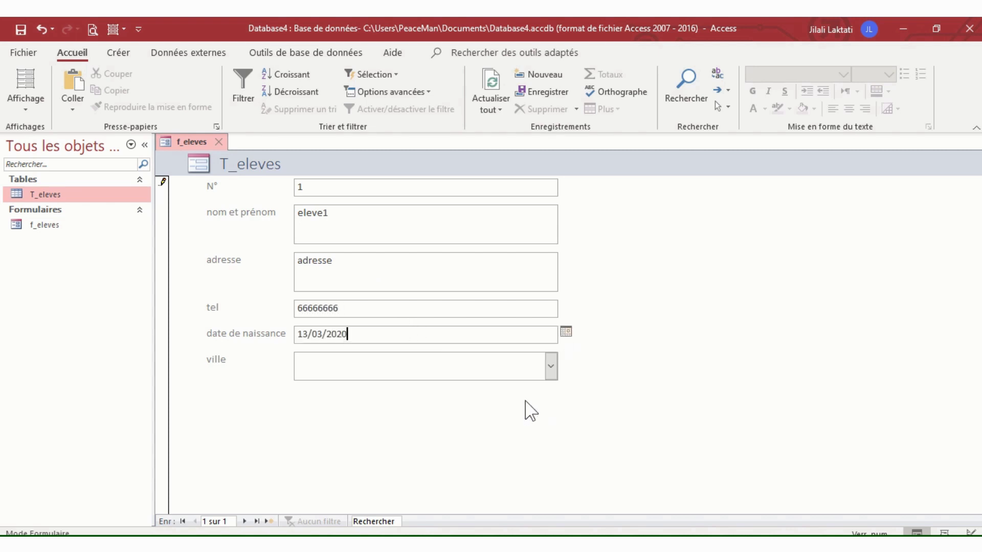
double_click(339, 334)
text(20)
click(551, 366)
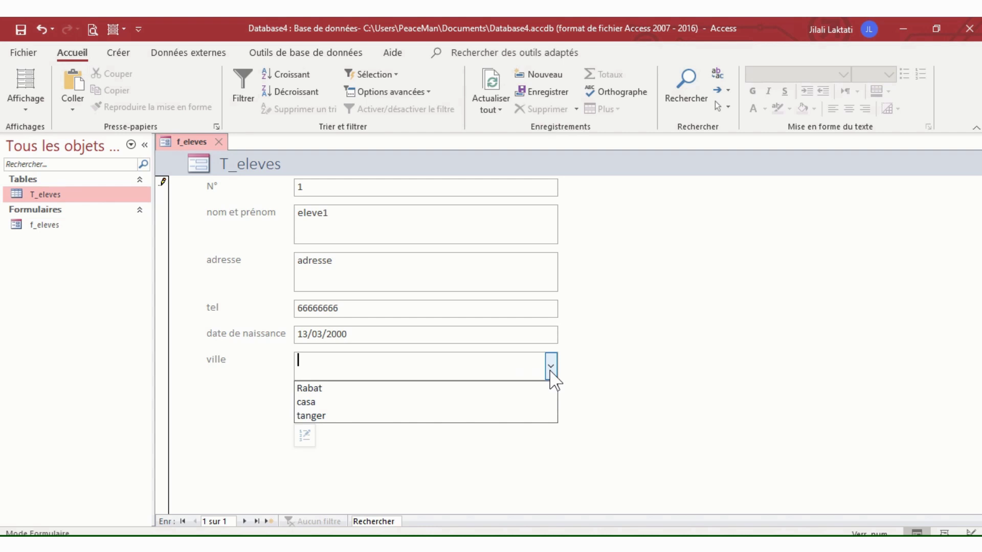
click(390, 390)
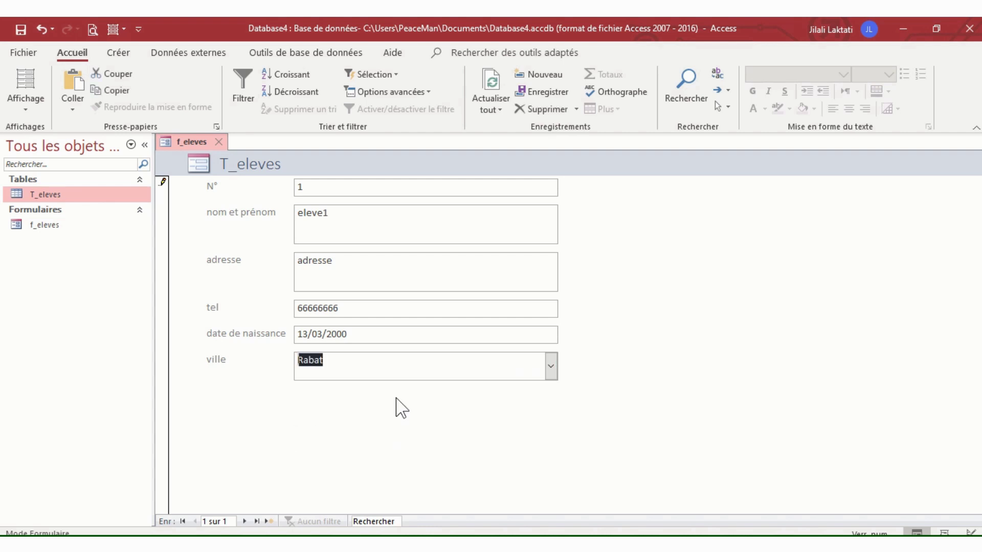
Advance the form to a new blank record and open the T_eleves table to check the stored entry.
click(268, 522)
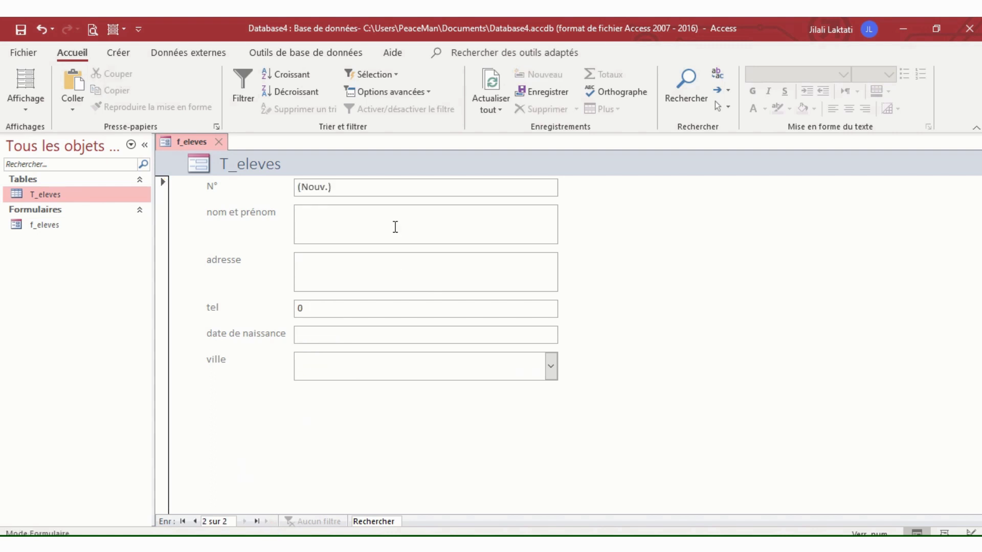
double_click(45, 195)
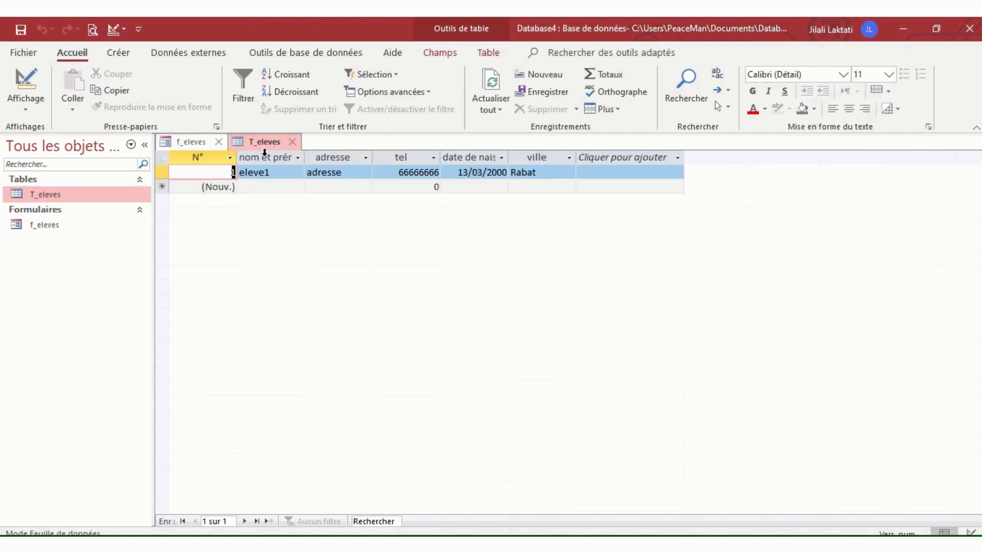
click(192, 142)
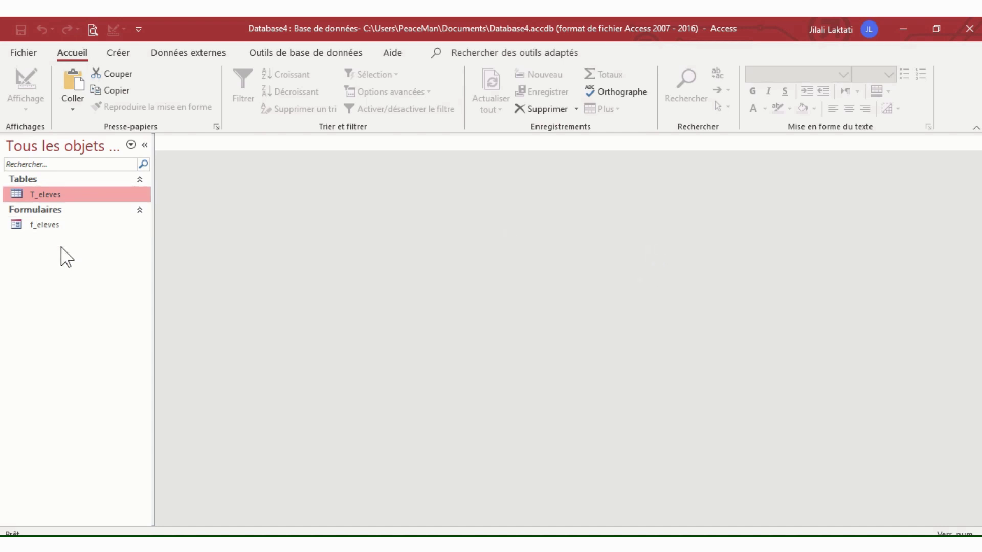
Open f_eleves in design view and extend its Détail section downward to about 10.5 cm.
right_click(43, 228)
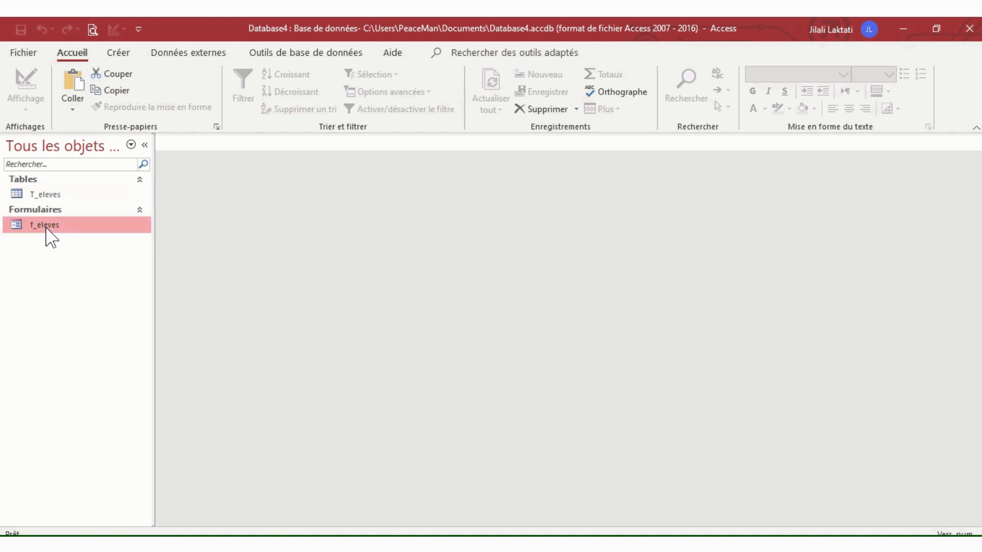
click(33, 225)
right_click(44, 227)
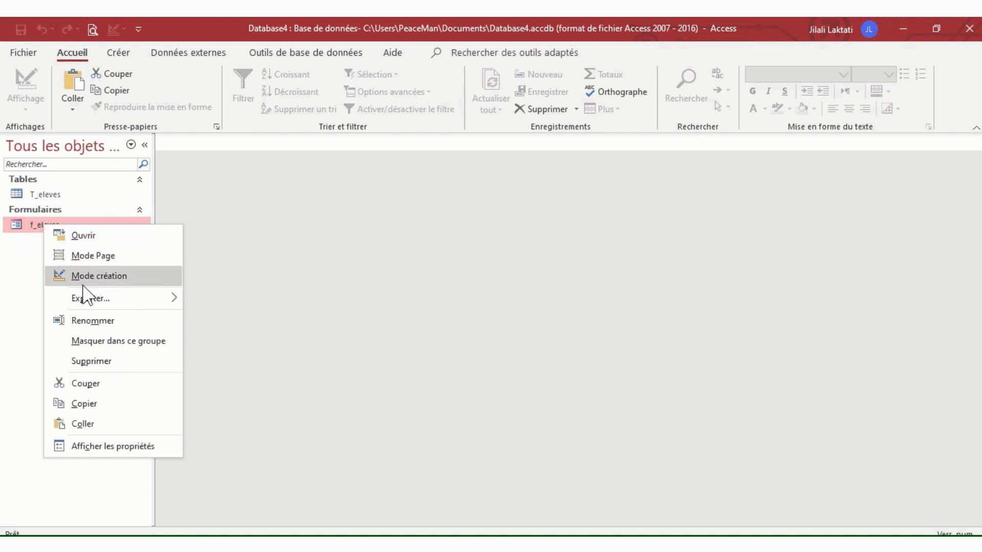
click(99, 276)
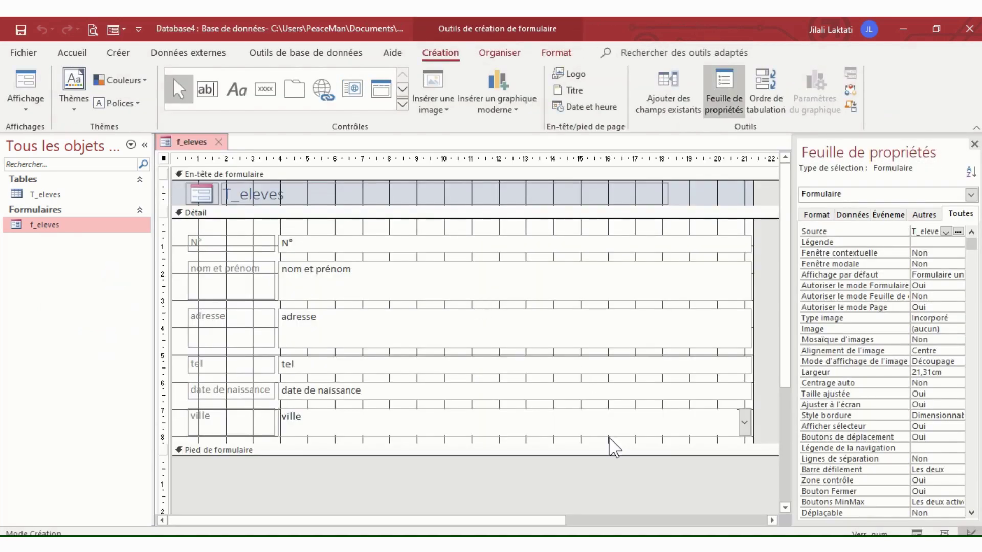
drag(274, 453, 274, 511)
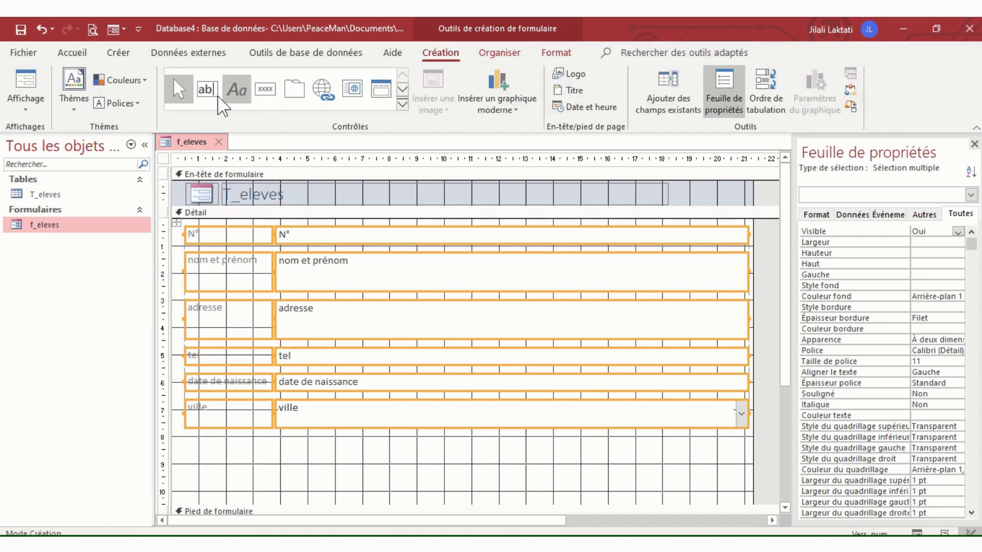
Draw a command button about 3.7 by 1 cm below the ville label and assign it the record operation Ajouter un nouvel enregistrement.
click(266, 88)
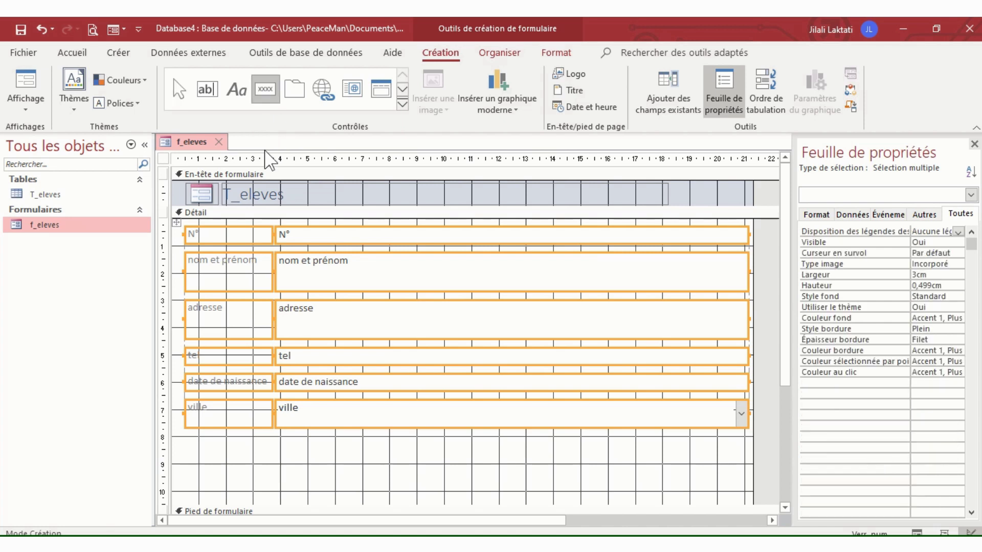
drag(196, 448, 298, 475)
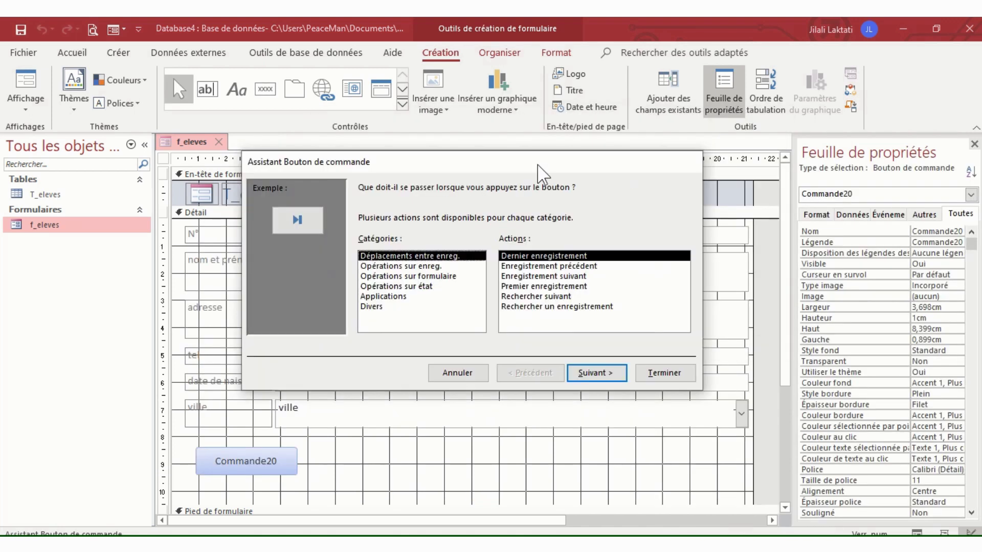
drag(538, 165, 563, 143)
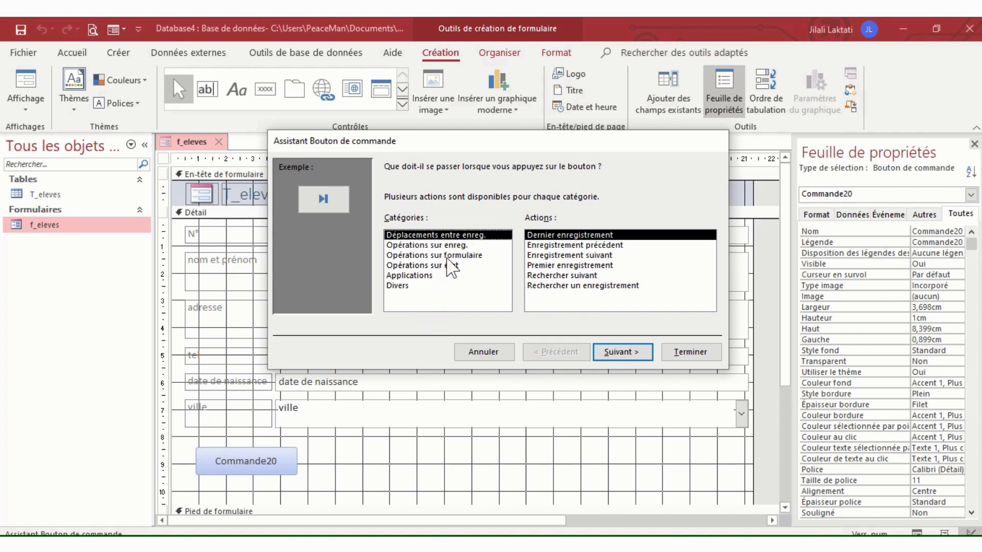
click(441, 247)
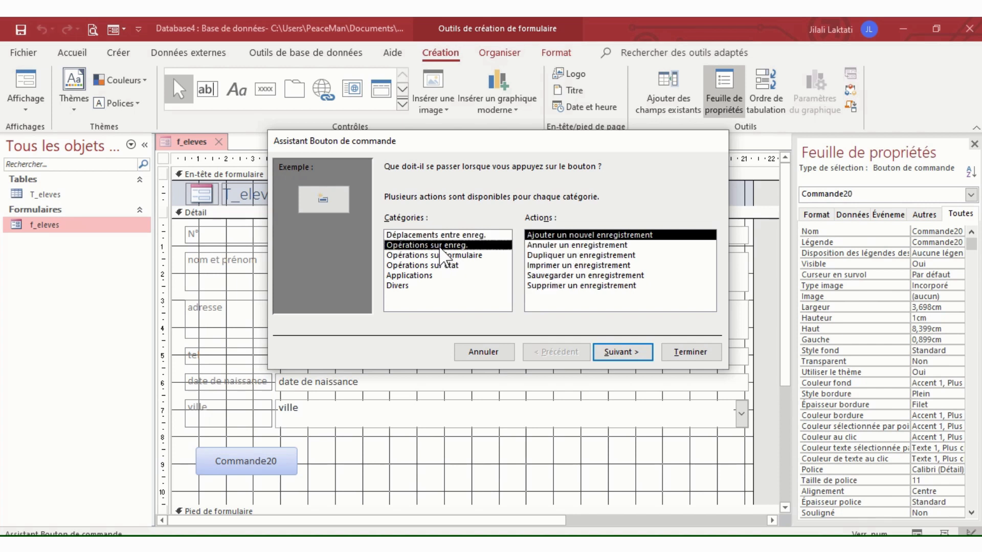
click(549, 238)
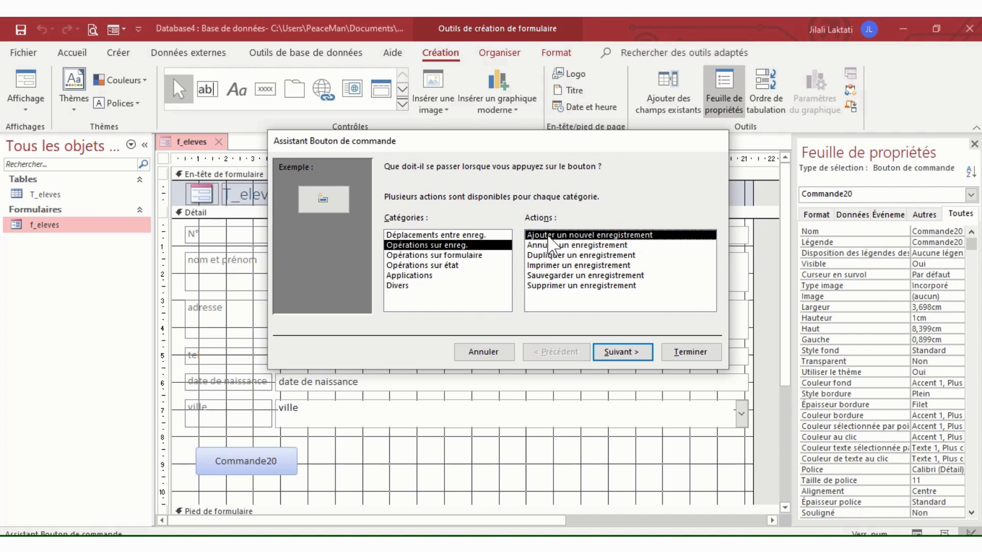
click(620, 357)
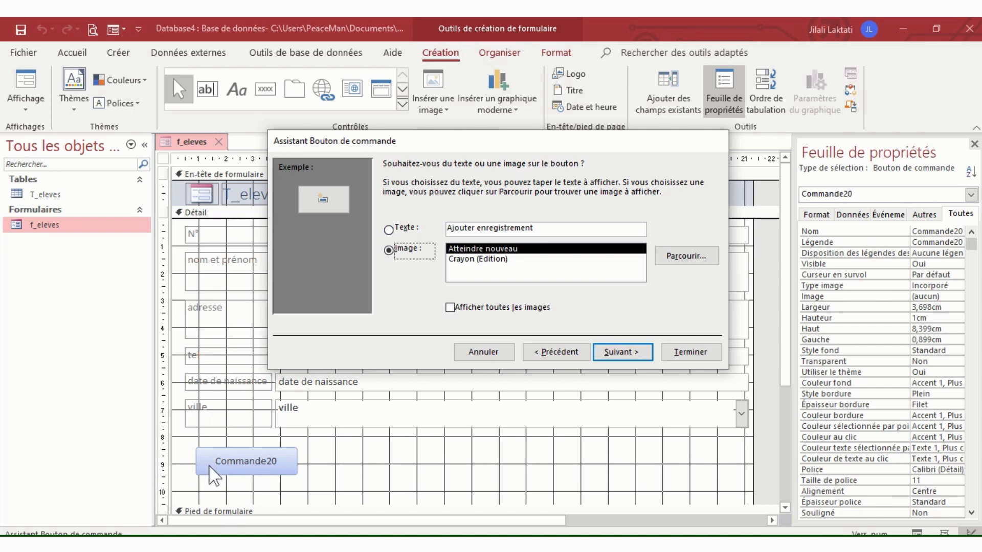
Give the command button the text Ajouter instead of an image, and shrink it to about 3 by 0.8 cm.
click(395, 229)
drag(595, 226, 487, 224)
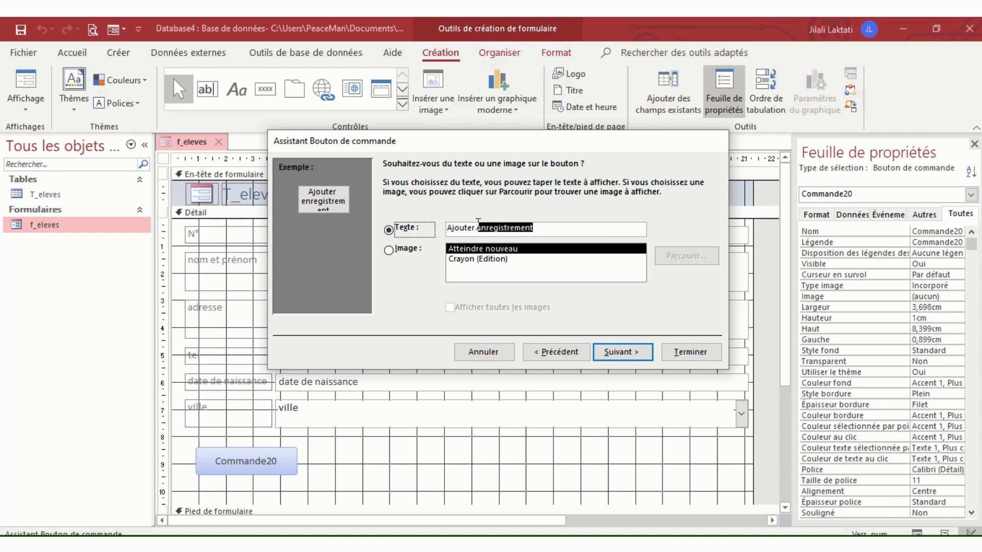
key(BackSpace)
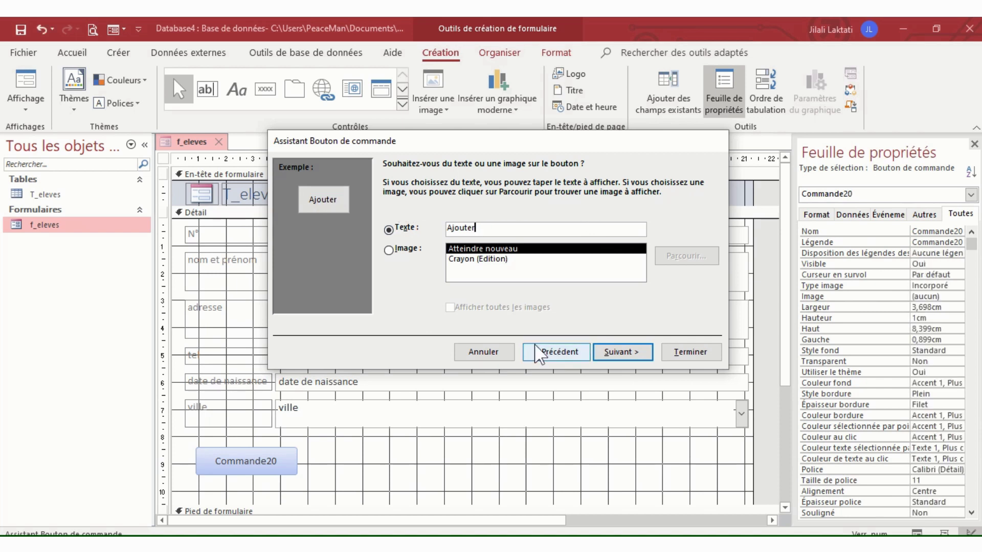
click(629, 354)
click(680, 353)
drag(239, 460, 279, 463)
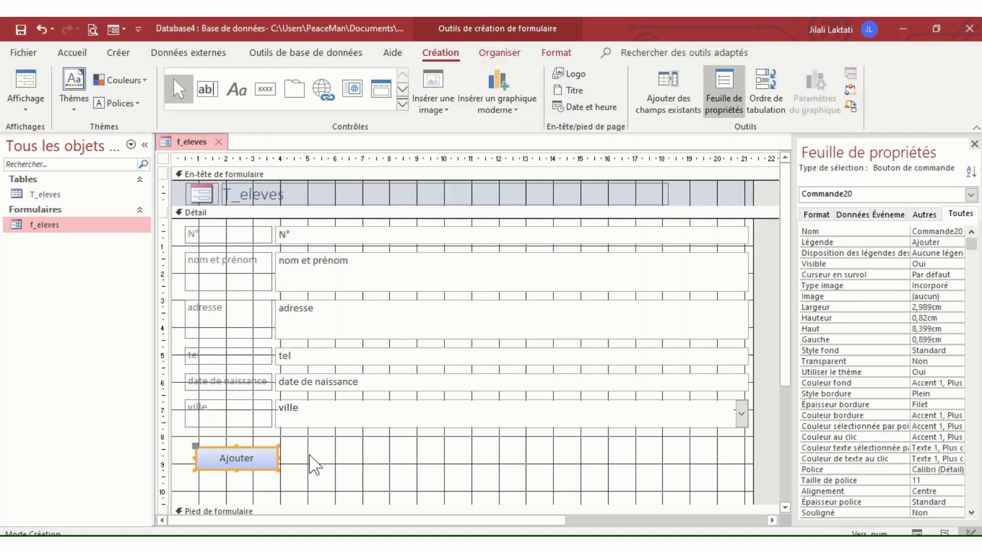
Display f_eleves in form view and test the Ajouter button by starting a new record at the name field.
right_click(195, 144)
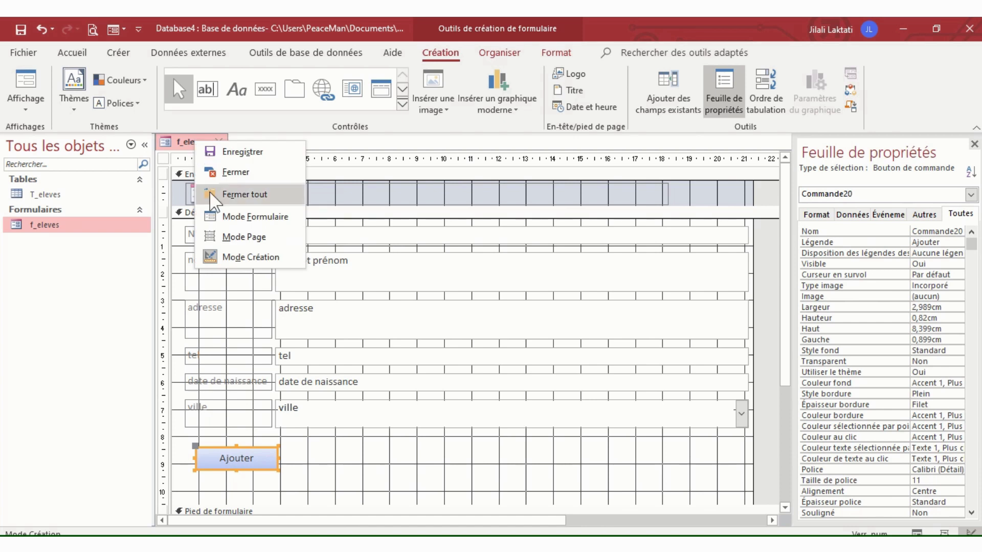
click(268, 216)
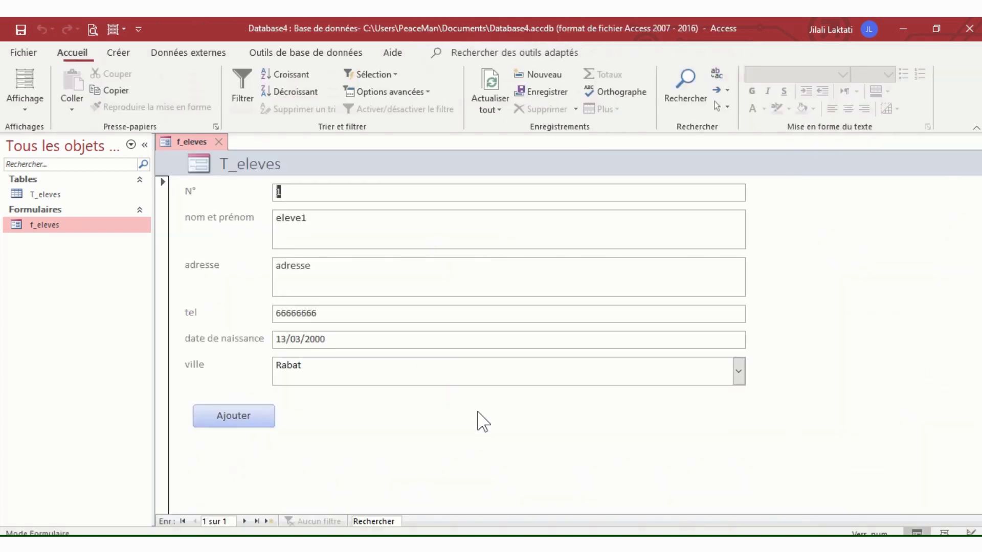
click(247, 422)
click(341, 226)
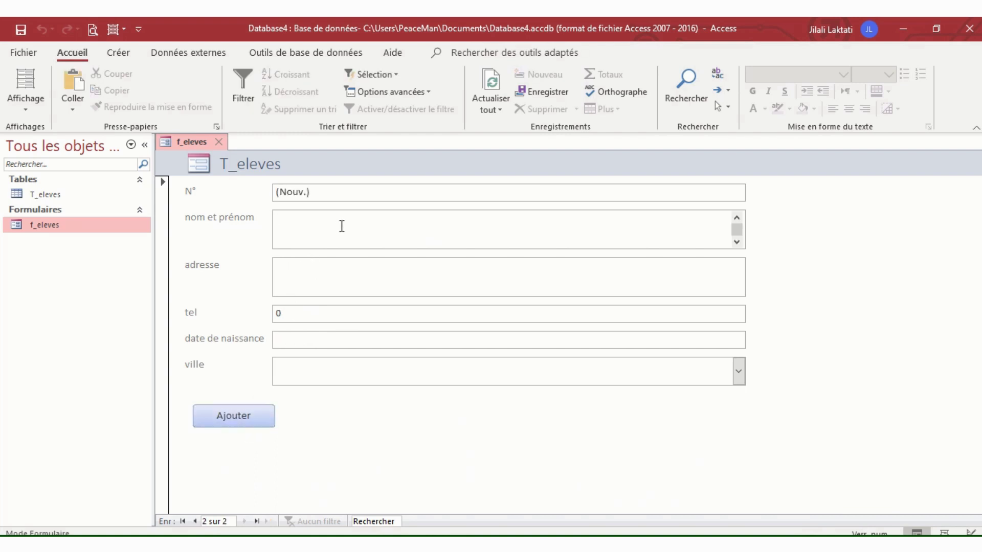
Fill in the new student record with name eleve2, address adresse, a phone number, a birth date and the city casa.
text(eleve2)
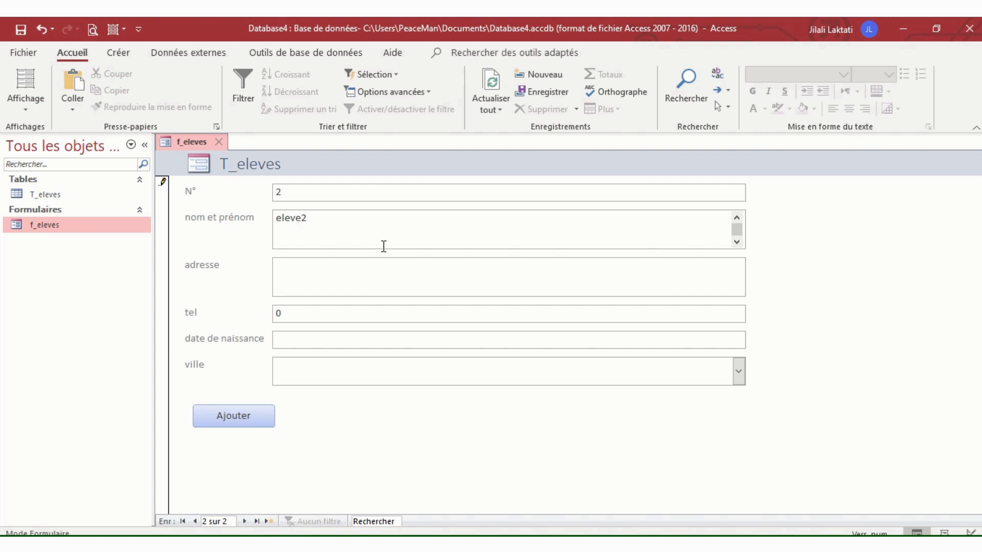
click(396, 277)
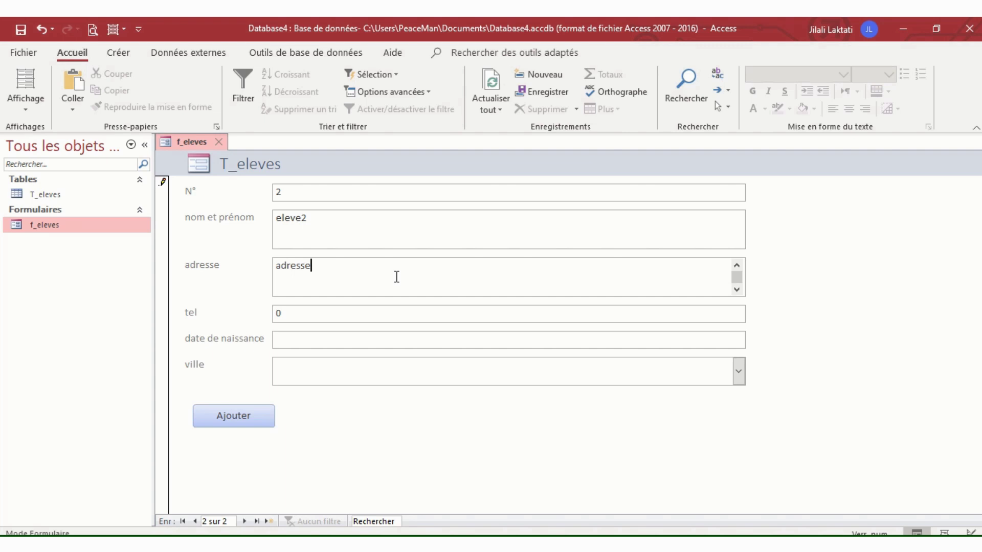
click(420, 312)
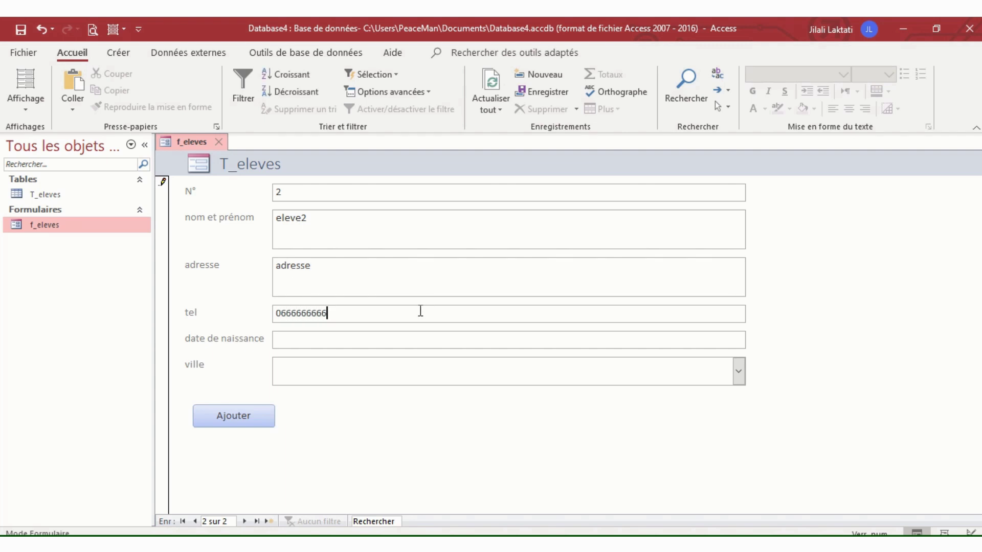
click(434, 338)
click(754, 337)
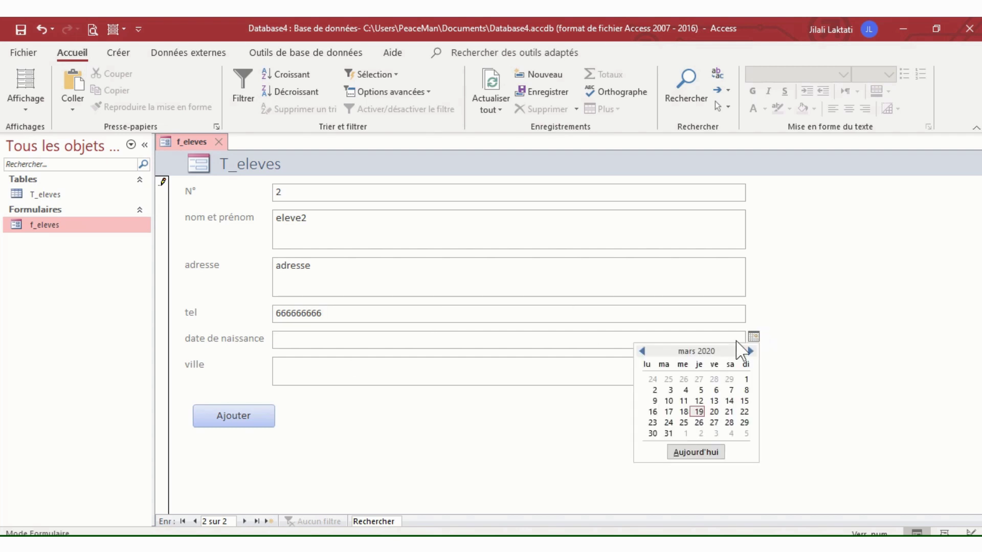
click(714, 401)
click(737, 383)
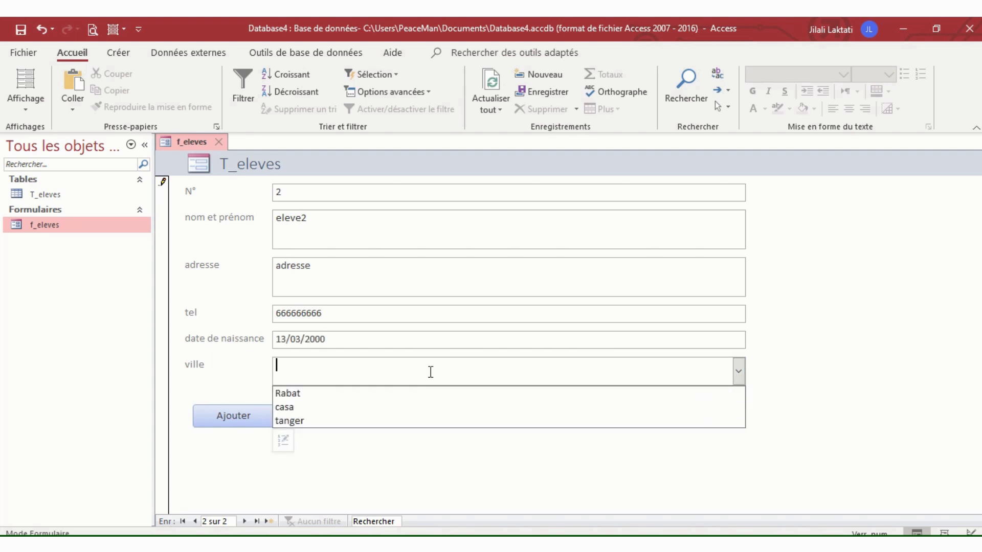
click(407, 408)
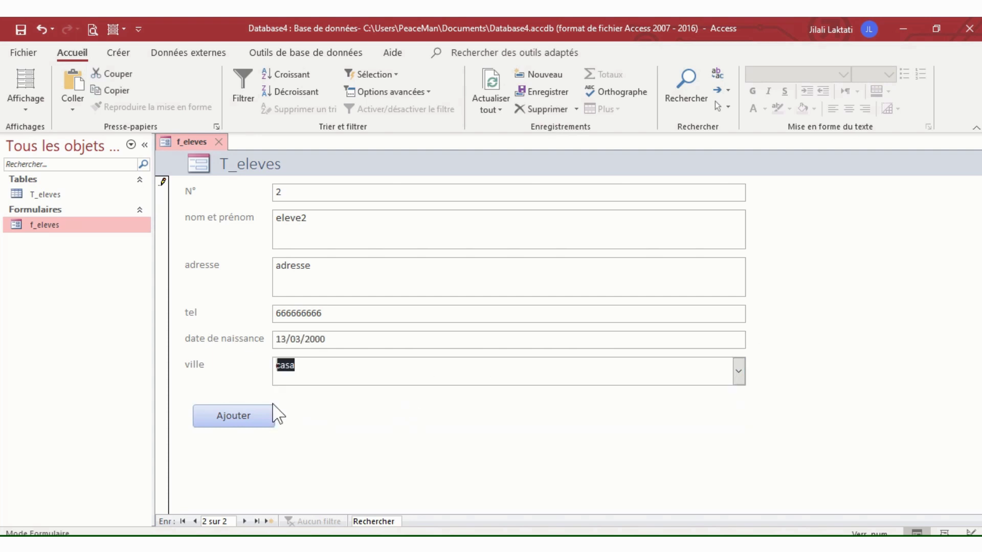
Store the eleve2 record with the Ajouter button, check it in the T_eleves table, and close the table.
click(248, 419)
double_click(37, 194)
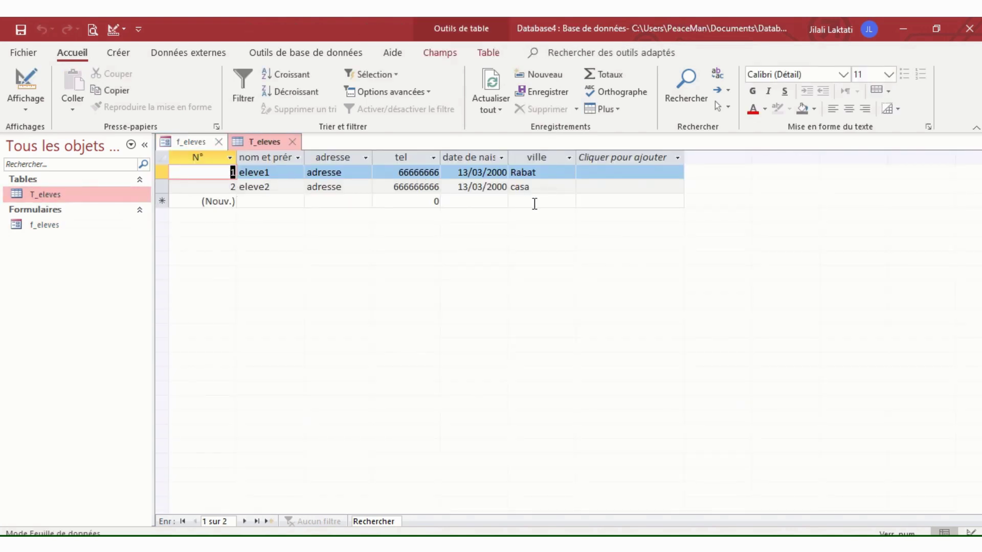
click(292, 141)
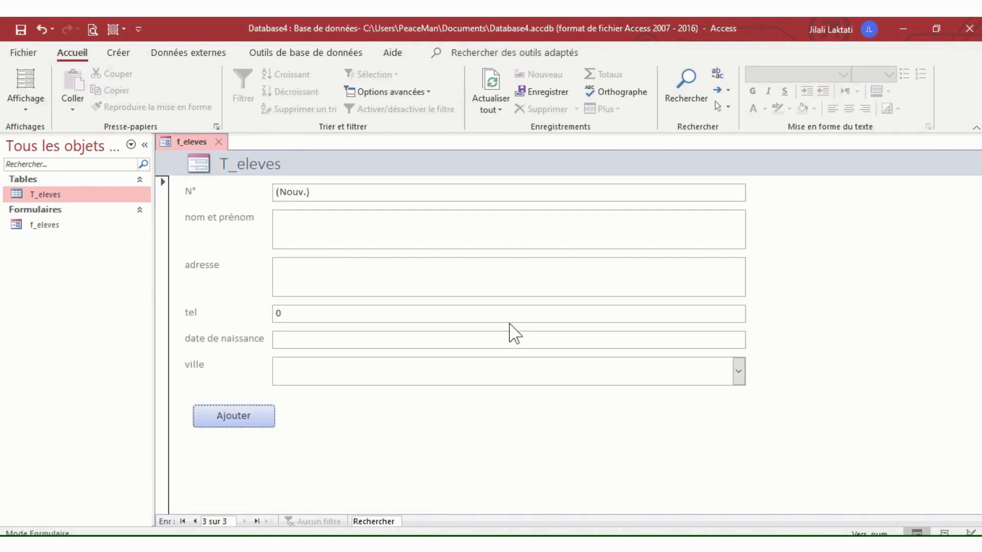
Return f_eleves to design view and draw a command button about 3.8 by 0.7 cm beside the Ajouter button.
right_click(188, 141)
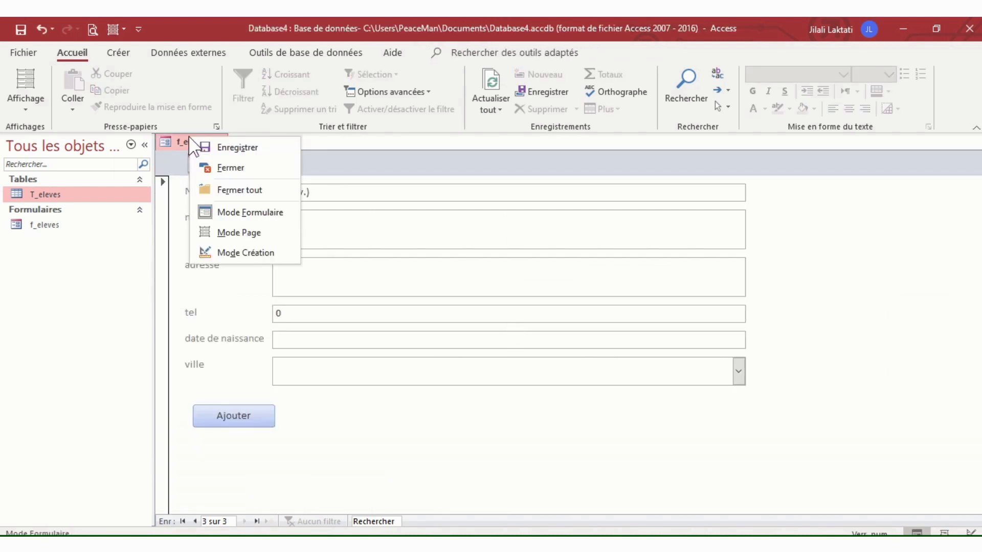
click(246, 252)
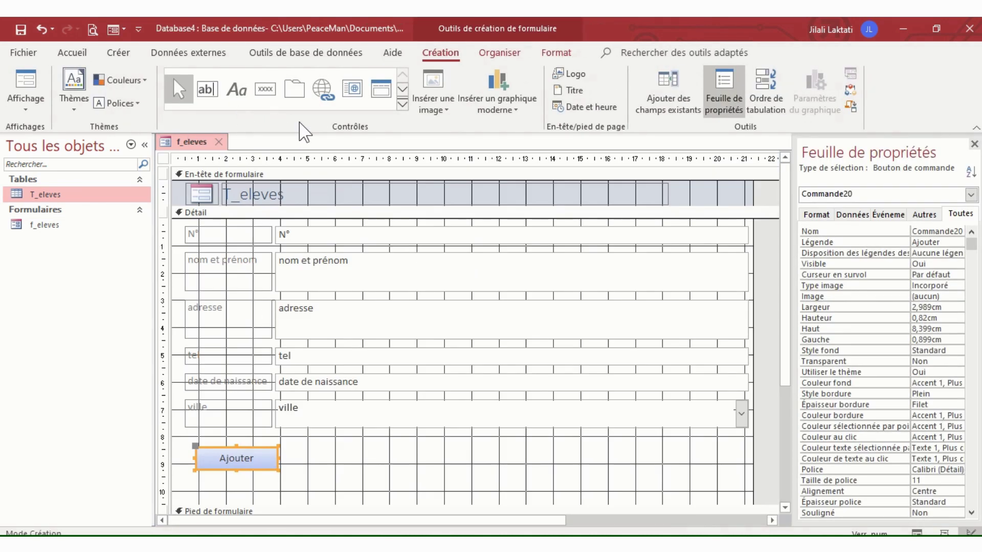
click(265, 89)
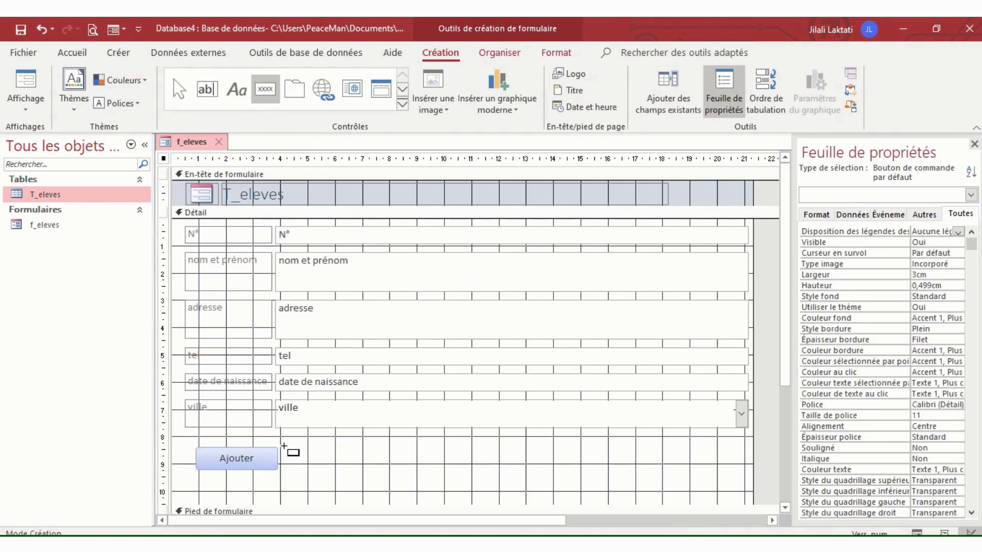
drag(283, 449, 388, 469)
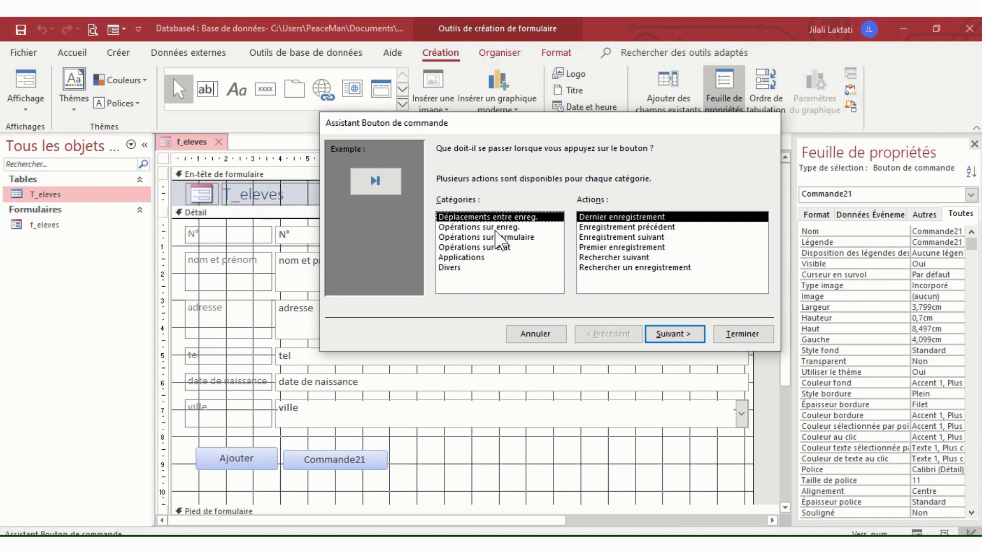
Assign the new button the record operation Annuler un enregistrement and give it the Annuler image.
click(496, 227)
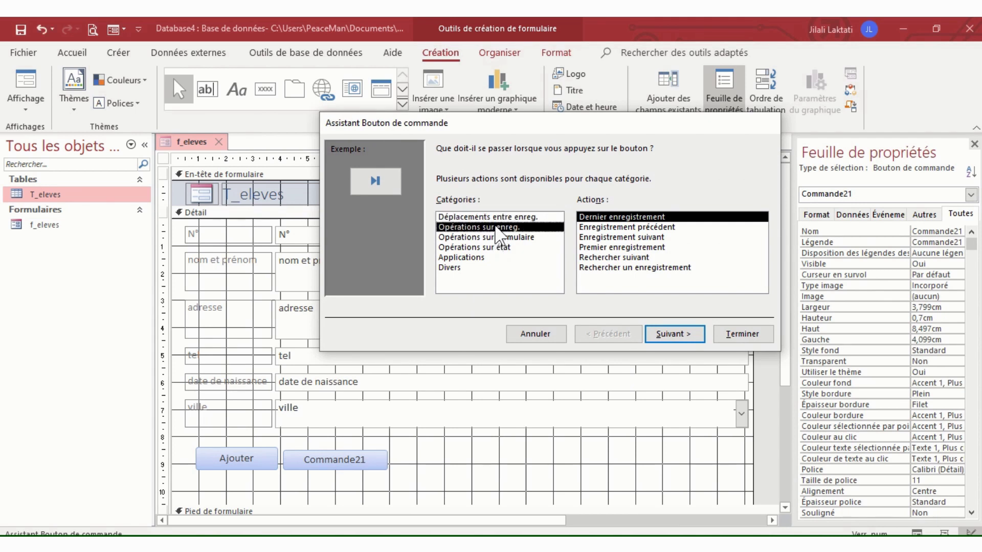
click(604, 227)
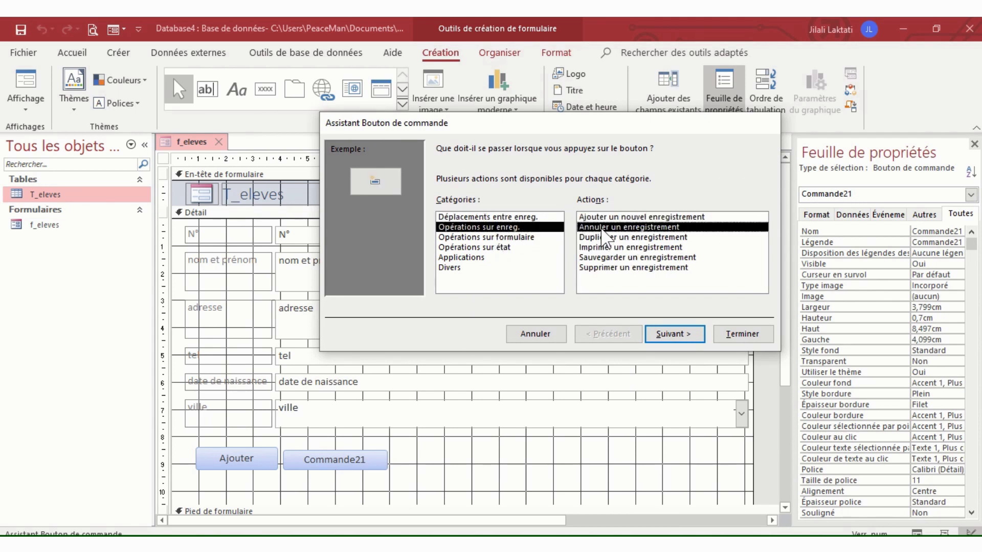
click(683, 334)
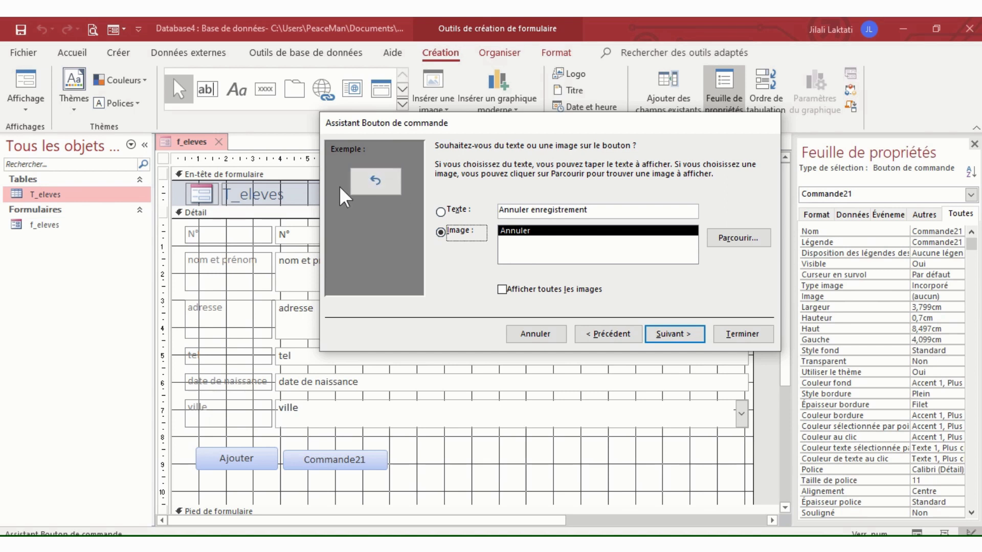
click(685, 330)
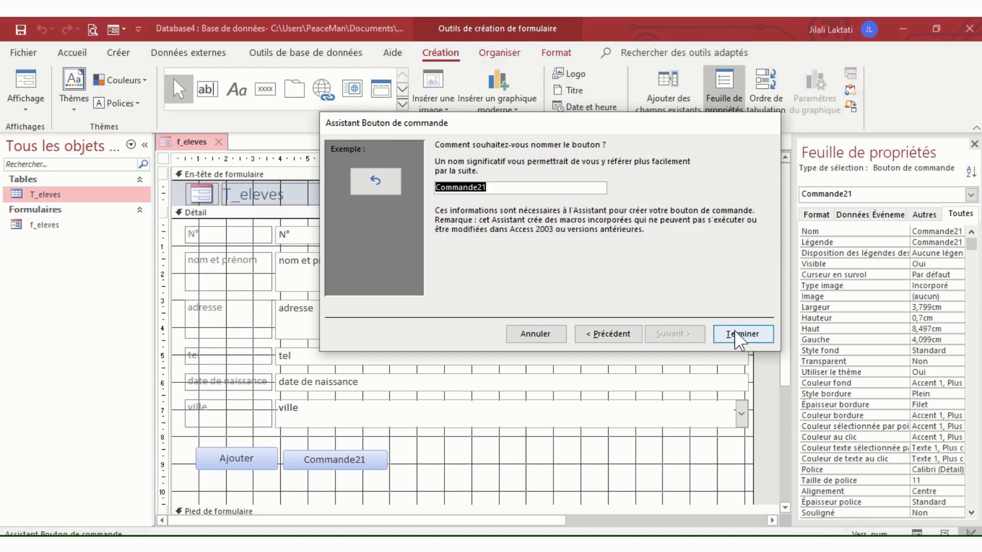
click(760, 333)
Increase the height of the Ajouter button so its lower edge roughly lines up with the neighbouring undo button.
click(248, 460)
drag(236, 470, 236, 478)
click(363, 472)
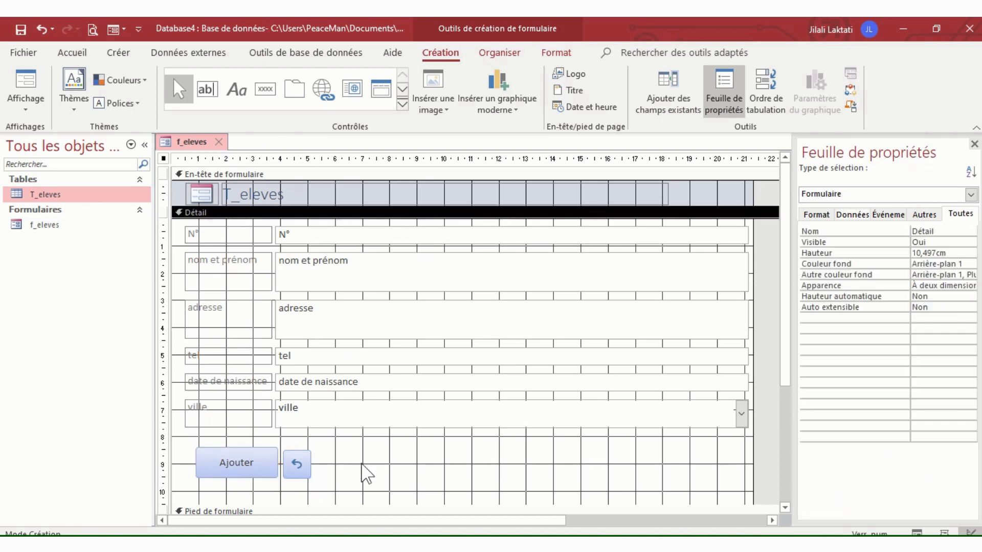
Add a command button about 1.9 by 1 cm beside the undo button for Imprimer un enregistrement, with the Imprimante image.
click(263, 90)
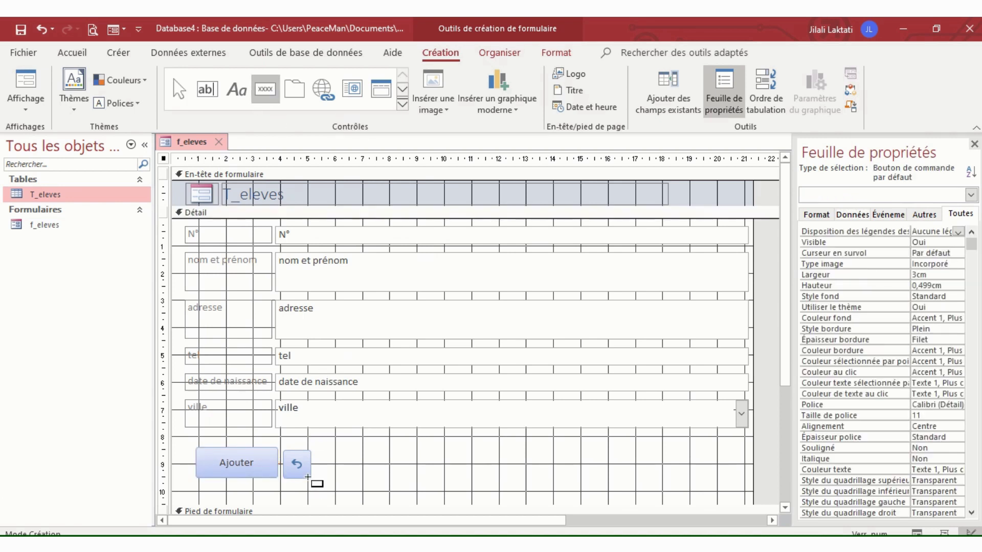
drag(321, 450, 375, 479)
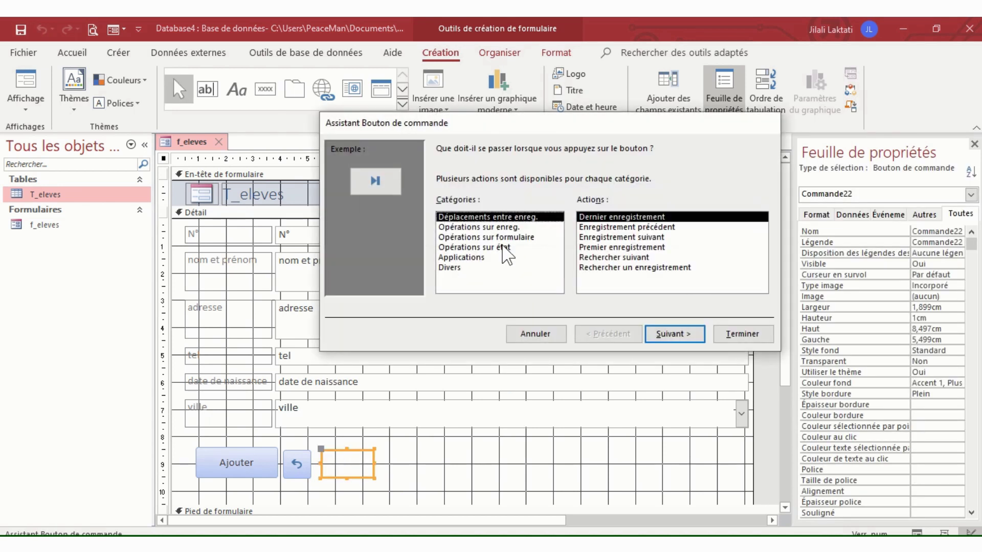
click(478, 227)
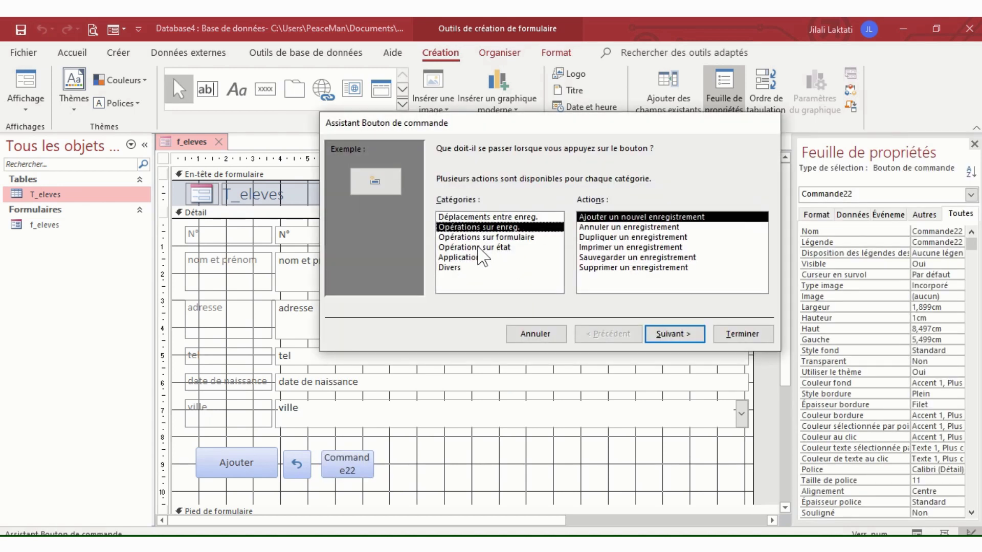
click(628, 248)
click(694, 334)
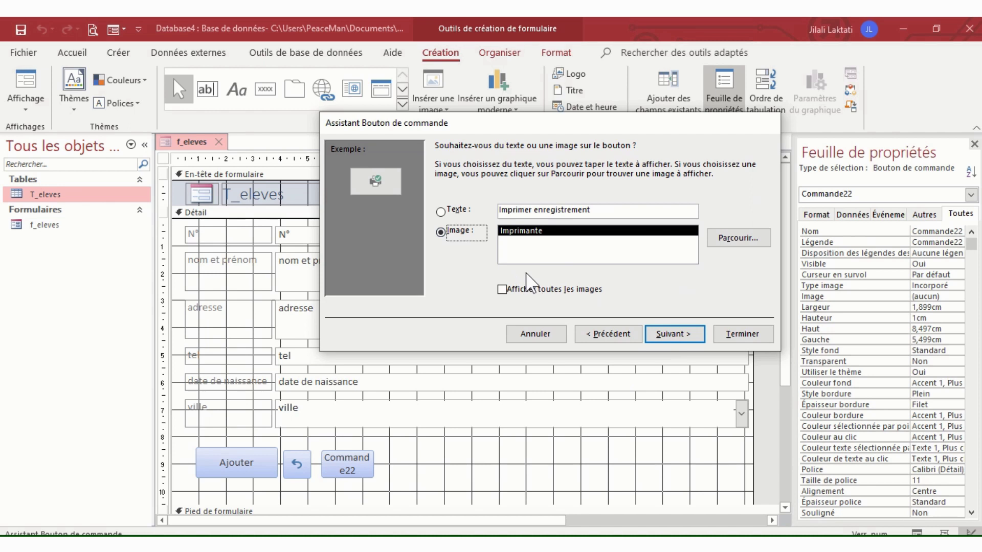
click(686, 337)
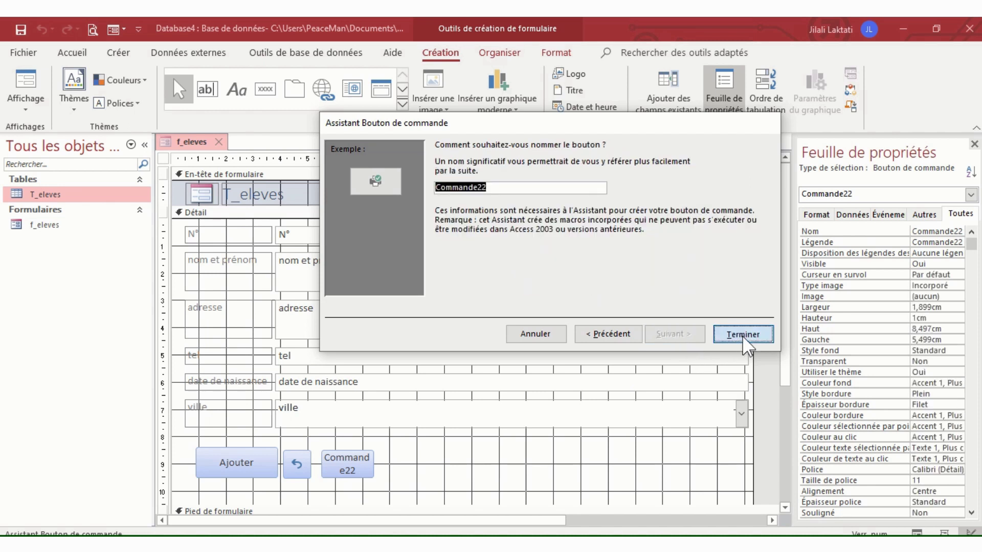
click(742, 334)
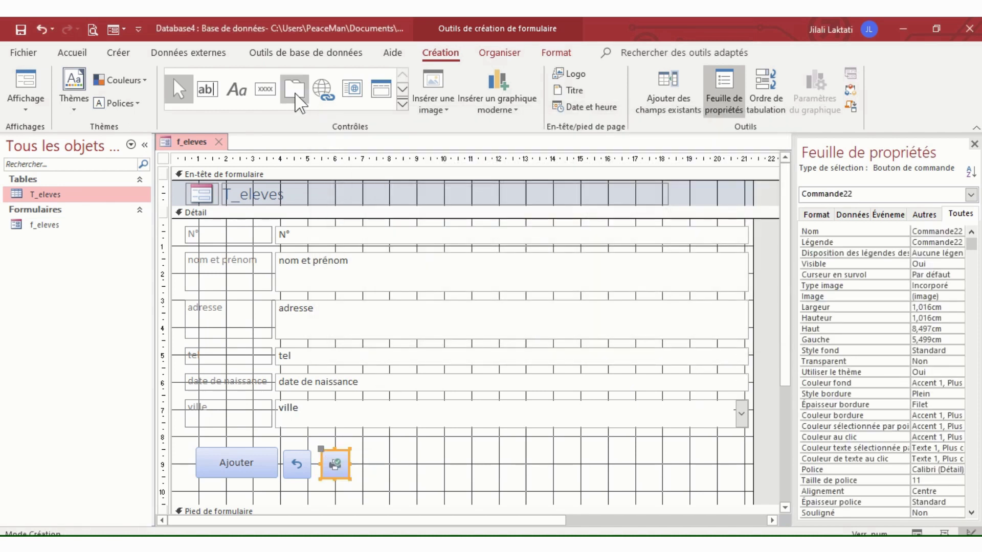
Draw a command button about 2.2 by 1.1 cm beside the print button and assign it the record operation Sauvegarder un enregistrement.
click(261, 86)
drag(362, 453, 423, 484)
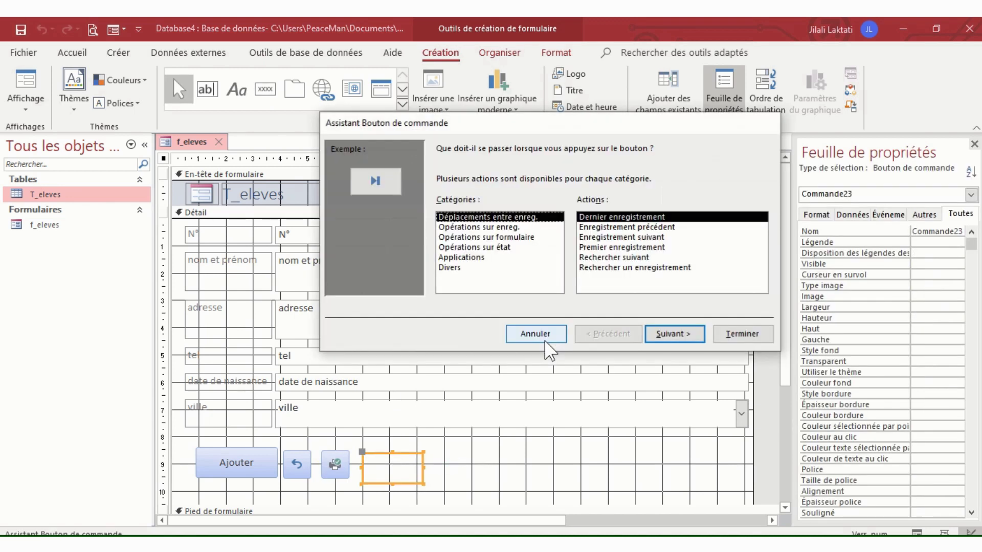
click(486, 227)
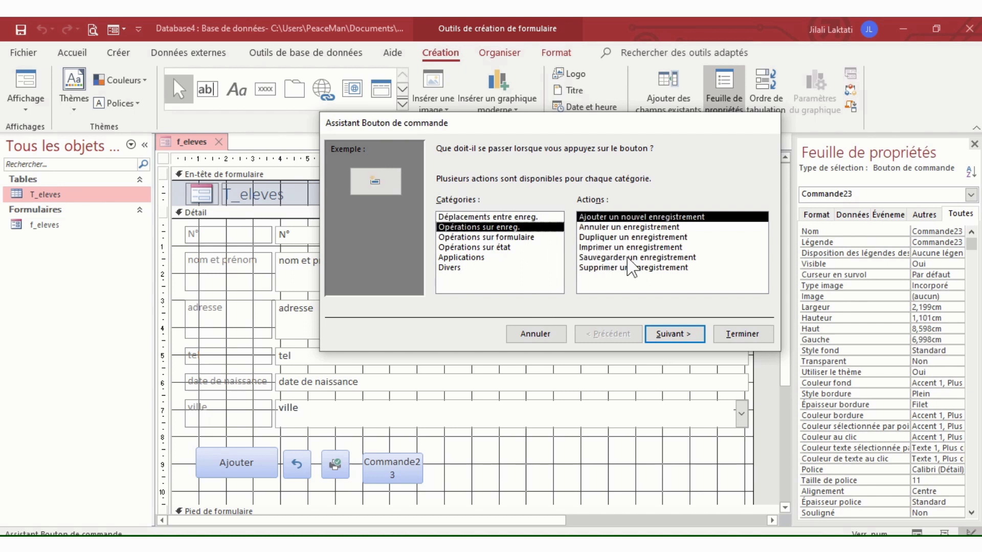
click(627, 258)
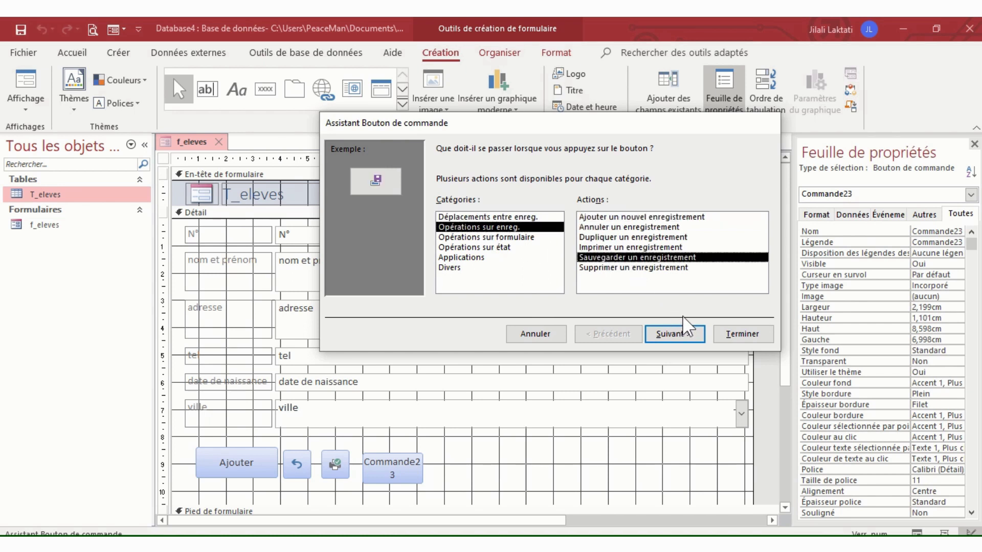
click(670, 334)
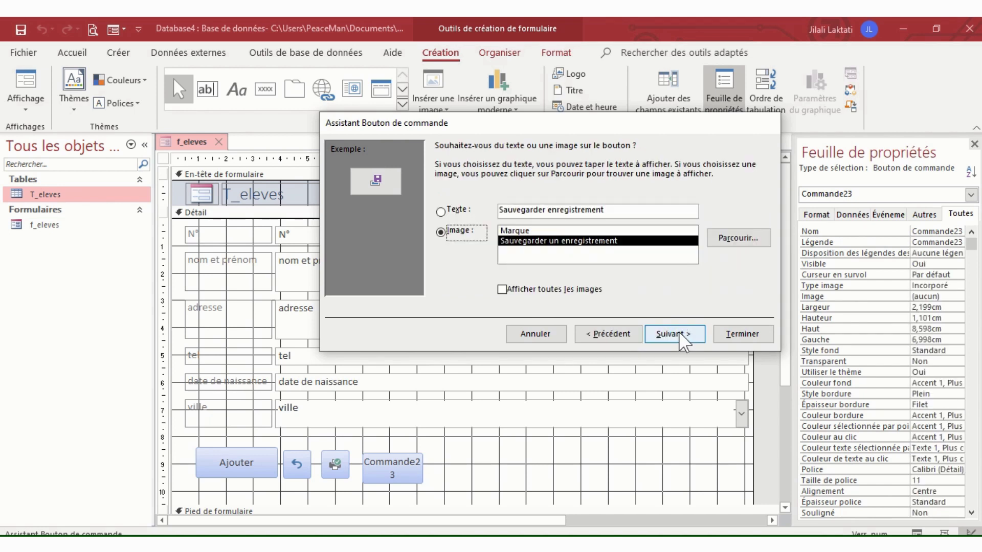
Give the save-record button the text Modifier instead of an image and complete its creation.
click(451, 210)
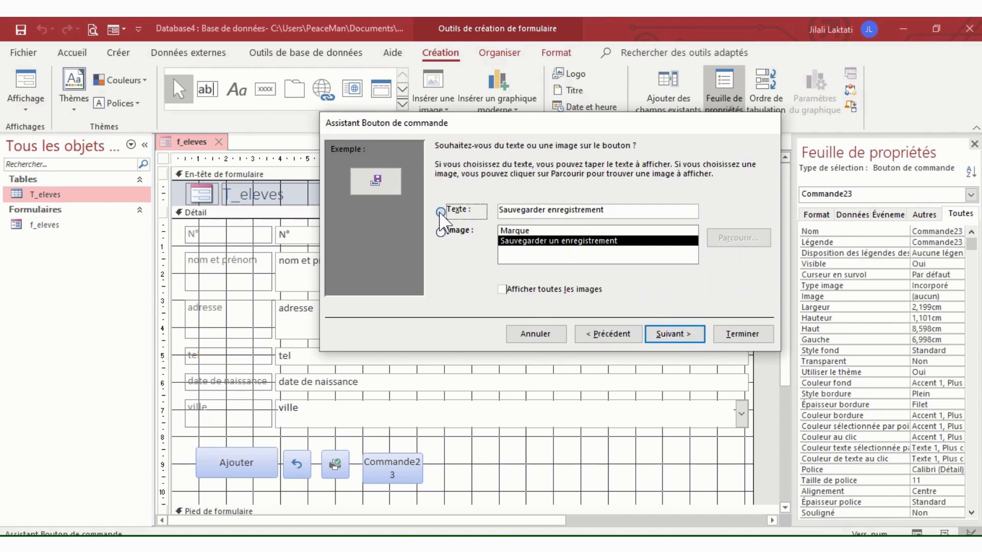
double_click(608, 211)
drag(608, 211, 457, 214)
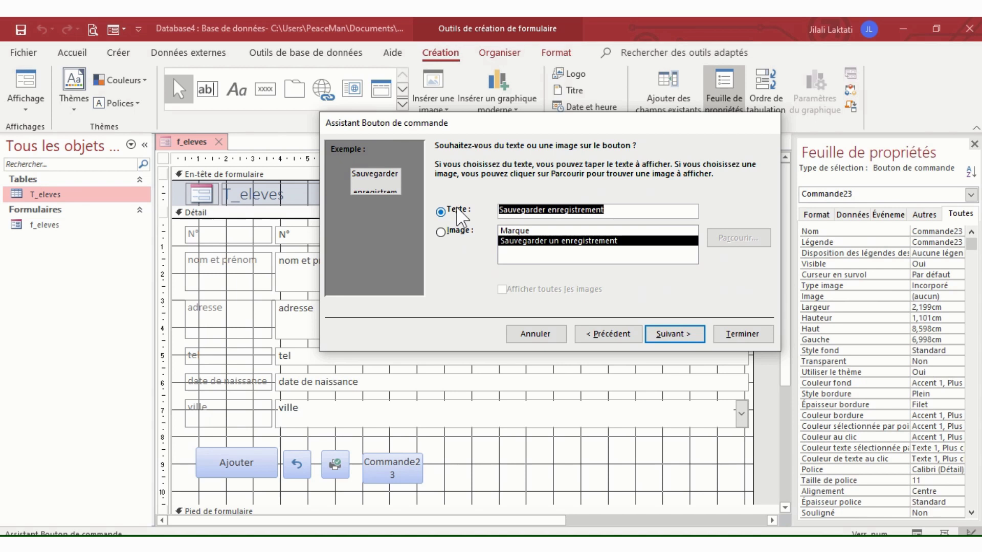
text(Modifier)
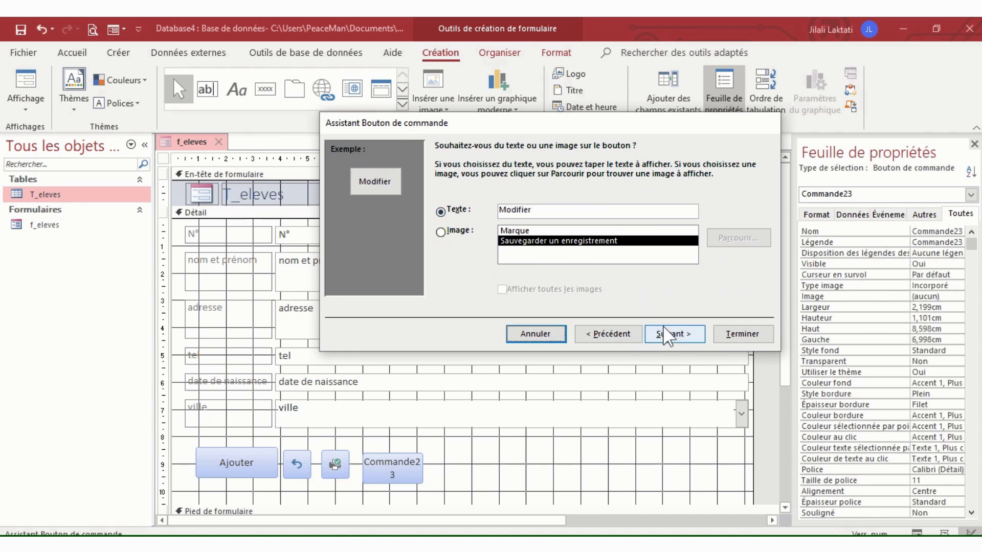
click(695, 333)
click(744, 333)
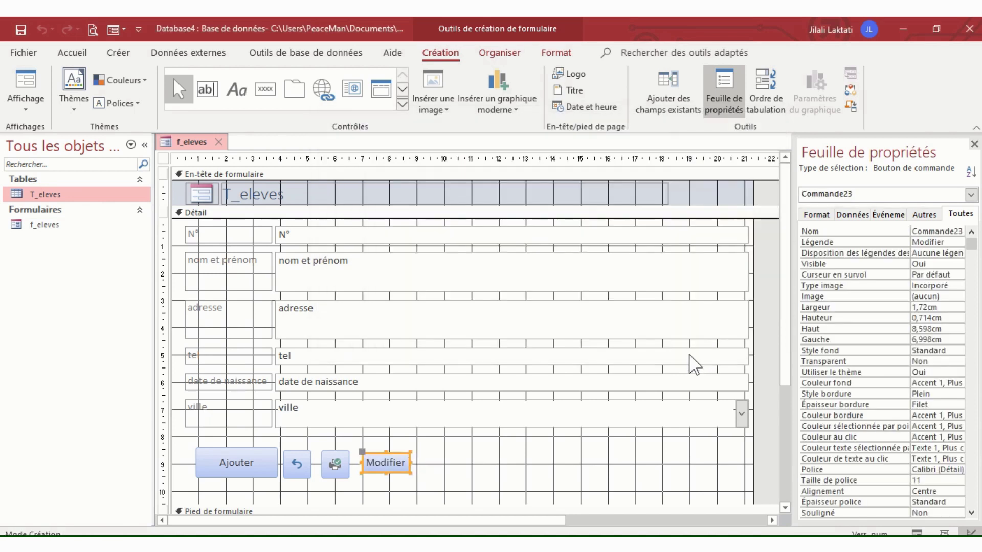
Add a command button about 2.3 by 0.9 cm beside the Modifier button for Supprimer un enregistrement, with the Corbeille image.
click(265, 88)
drag(423, 451, 485, 475)
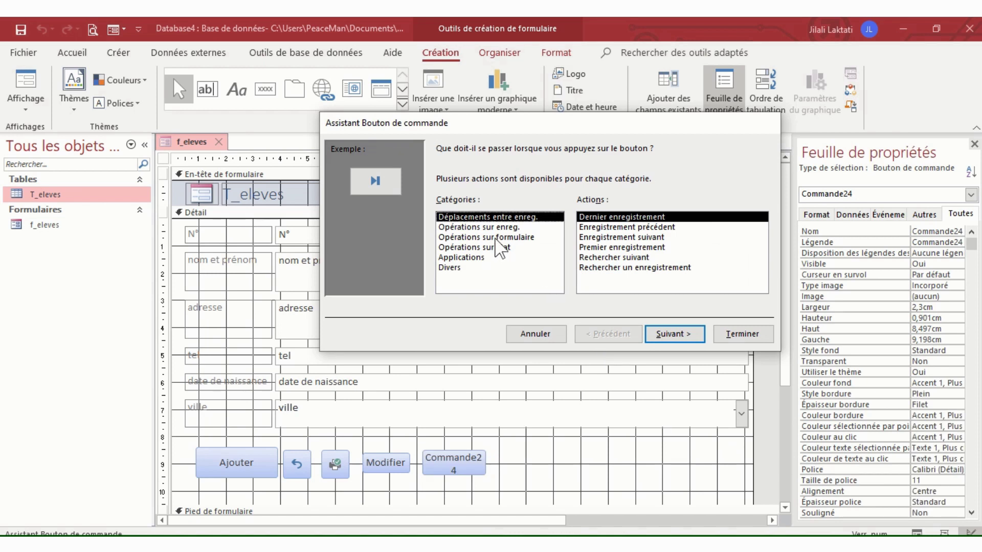
click(496, 230)
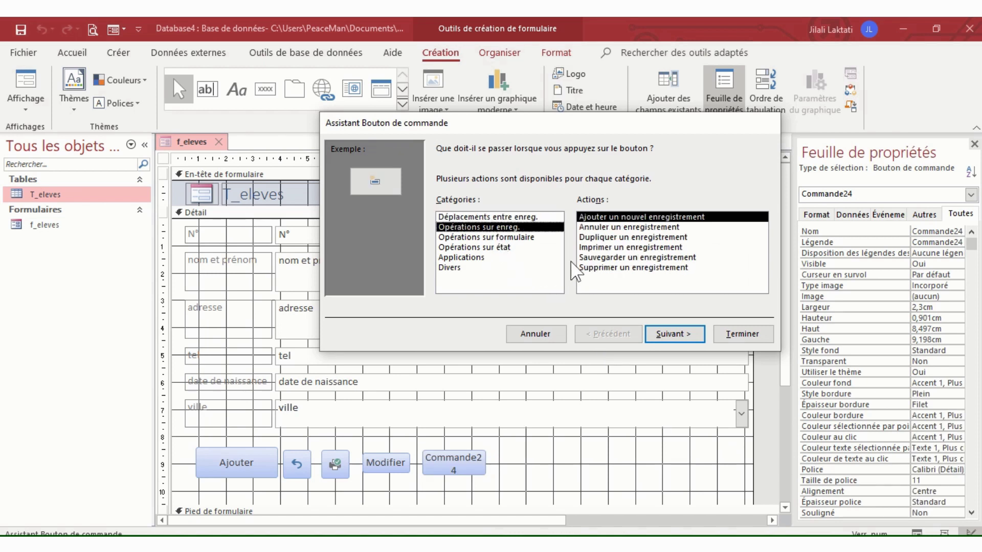
click(639, 268)
click(672, 336)
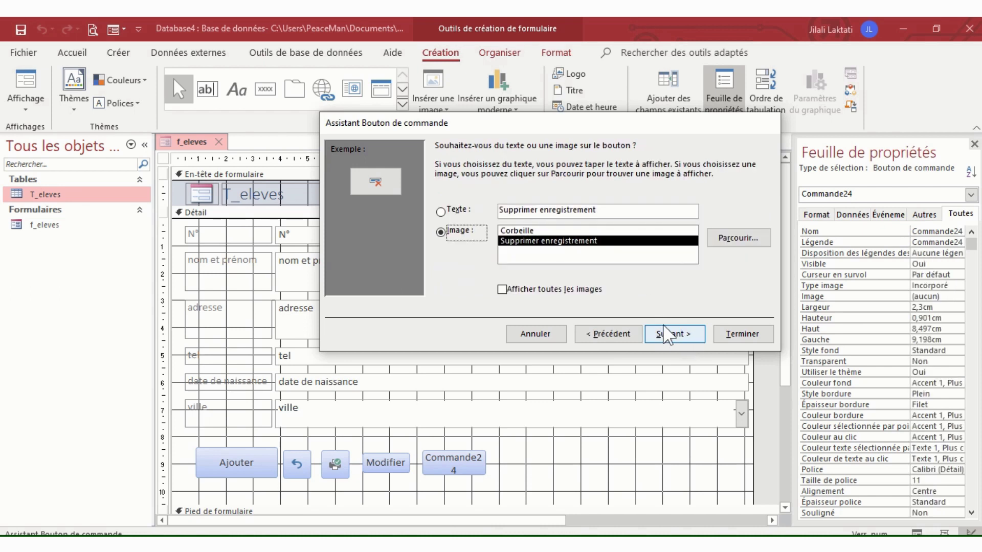
click(529, 231)
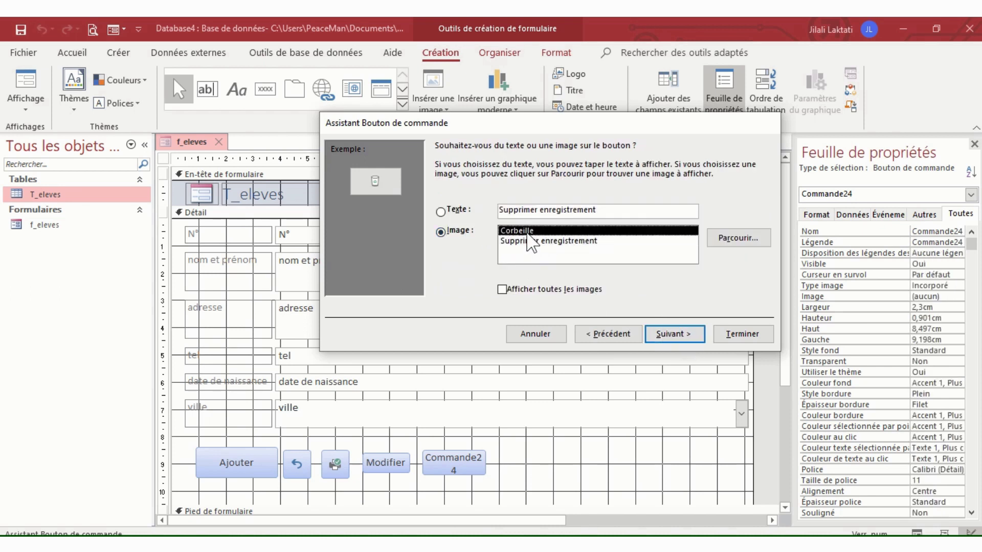
click(685, 334)
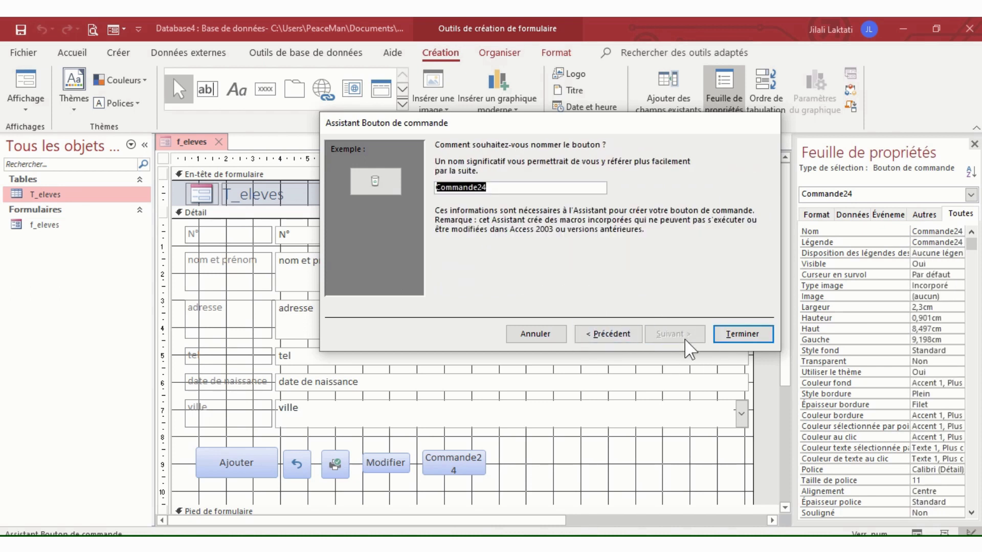
click(740, 334)
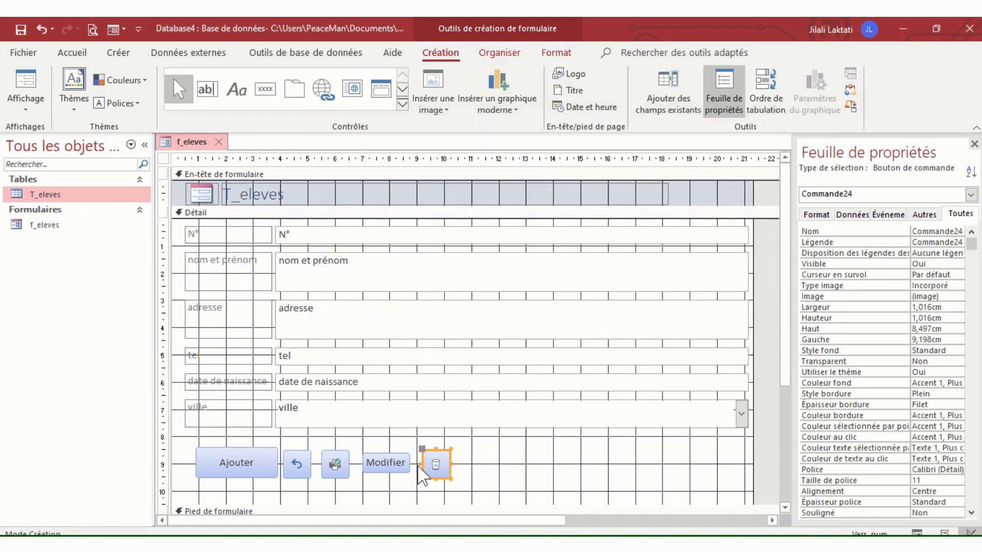
Increase the Modifier button's height to about 1 cm and shift the trash button slightly downward.
click(387, 468)
drag(386, 474, 391, 483)
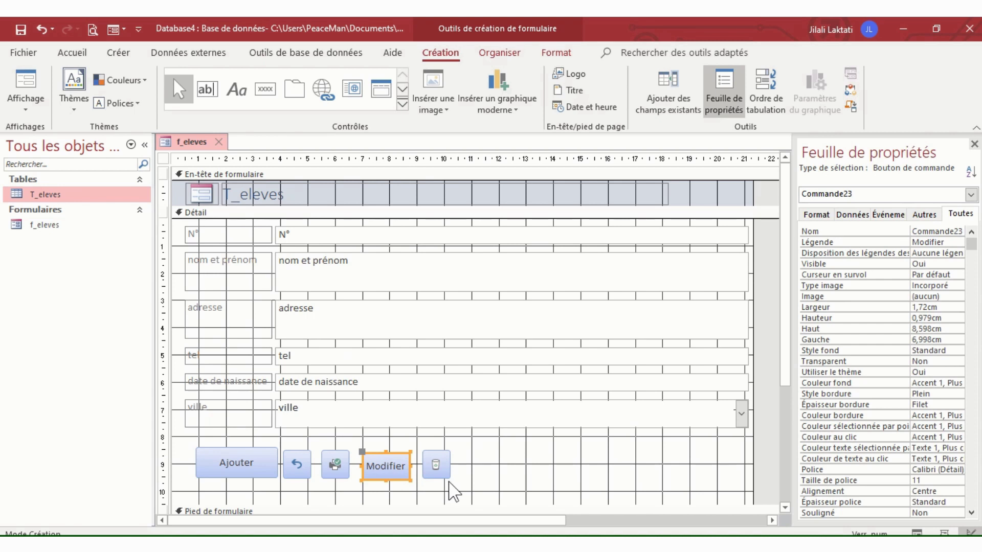
click(439, 473)
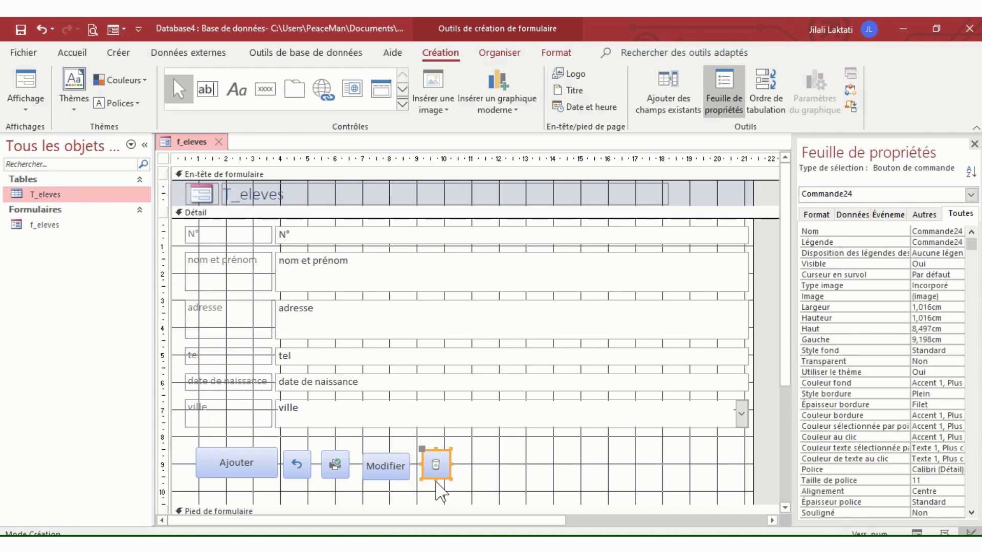
drag(431, 477, 430, 486)
click(516, 491)
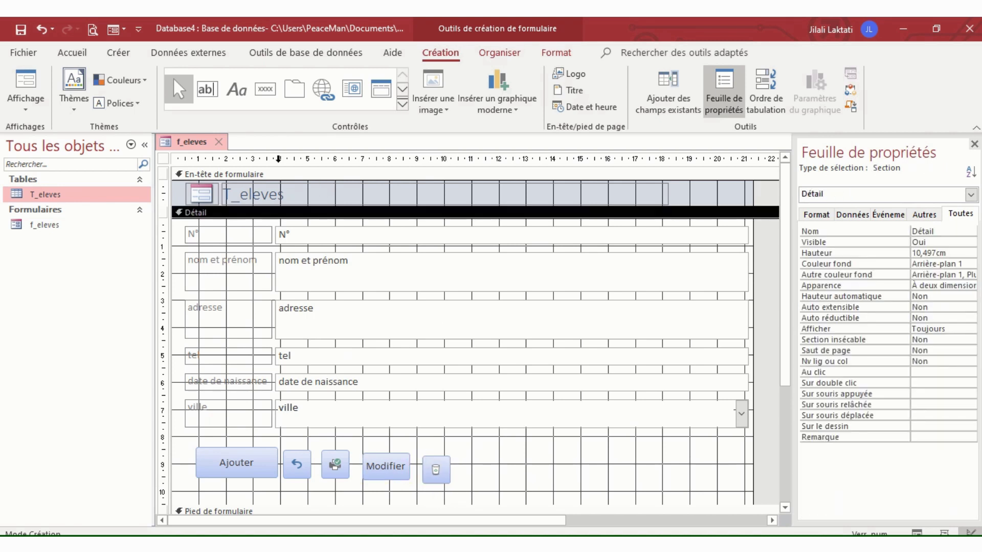
Display f_eleves in form view and try the undo button on the first record.
right_click(198, 147)
click(252, 218)
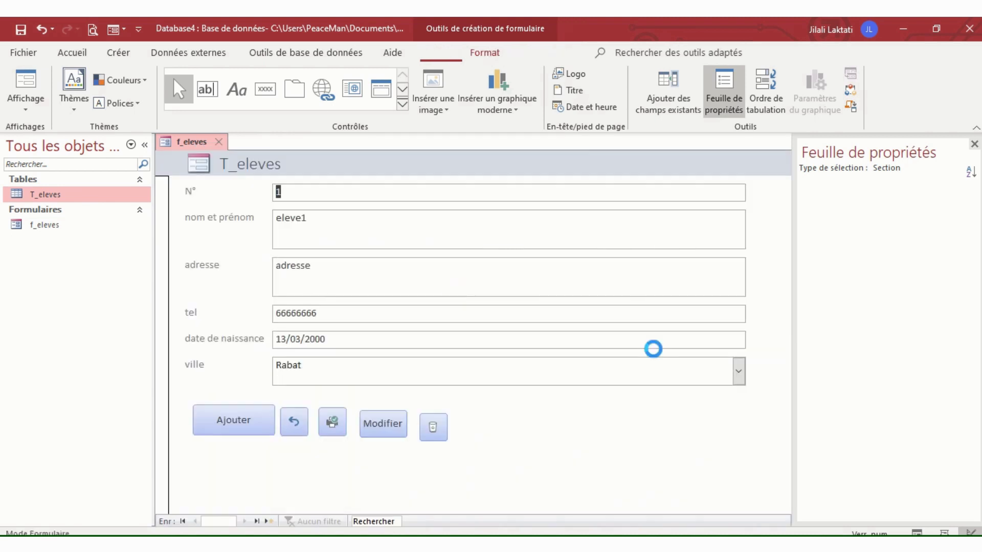
click(300, 428)
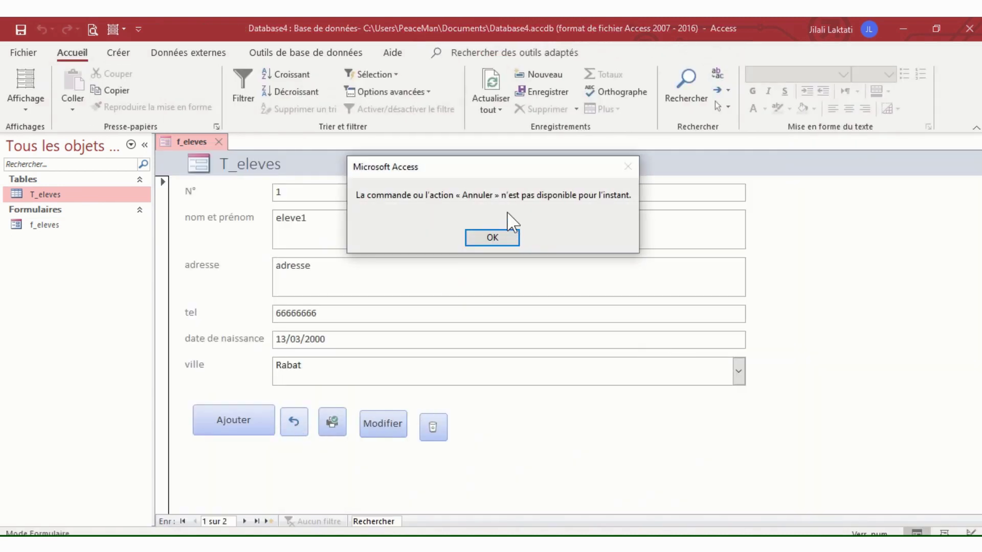
click(504, 239)
Start a new record with the Ajouter button, enter aqsqs as nom et prénom, and cancel the entry with the form's undo button.
click(250, 421)
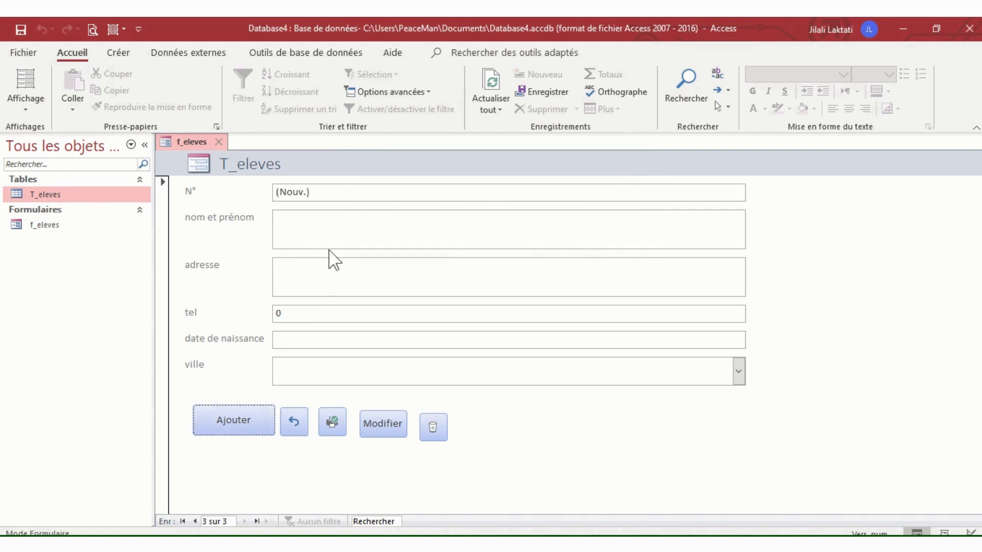
click(337, 232)
text(aqsqs)
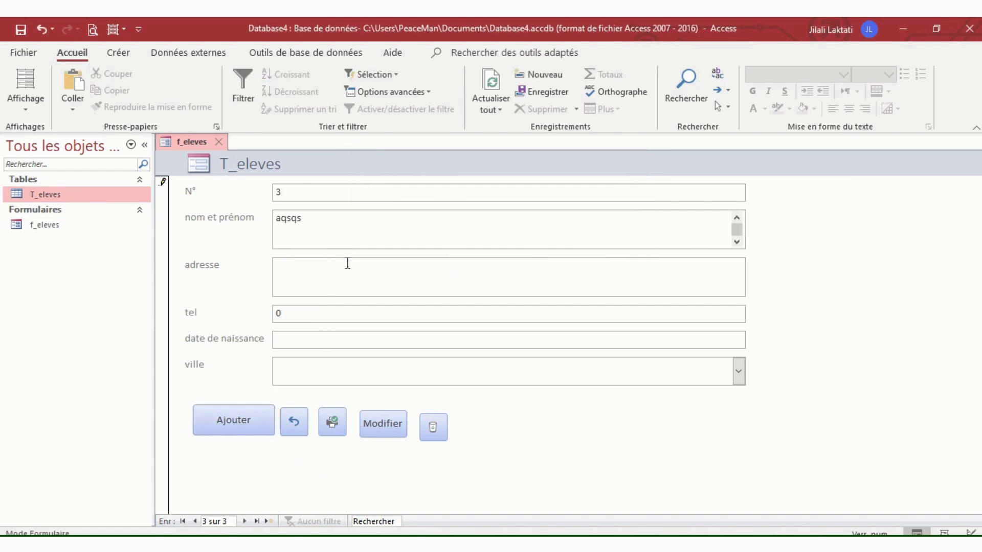
click(293, 419)
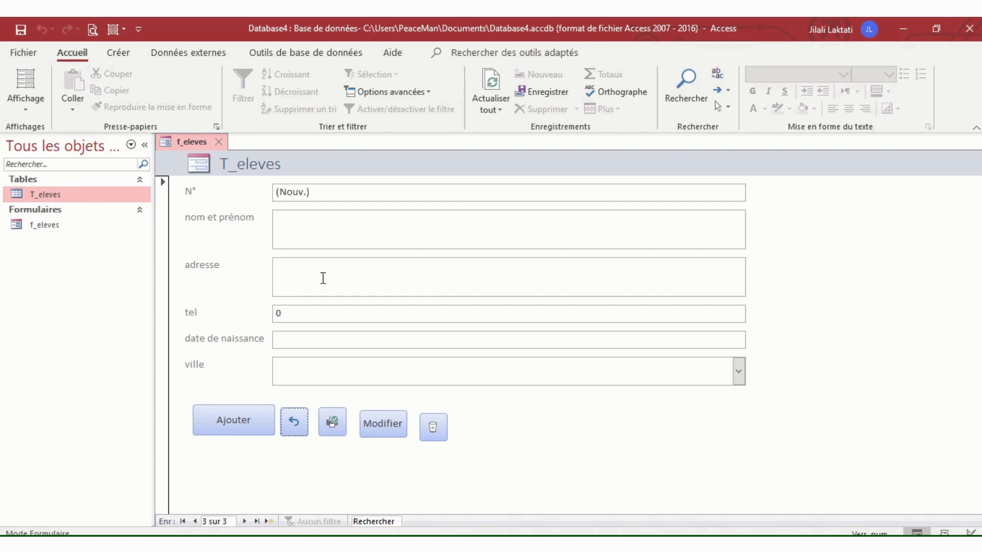
Return to design view and add a command button about 2.9 by 1 cm beside the trash button for Premier enregistrement, with the Atteindre premier image.
right_click(204, 145)
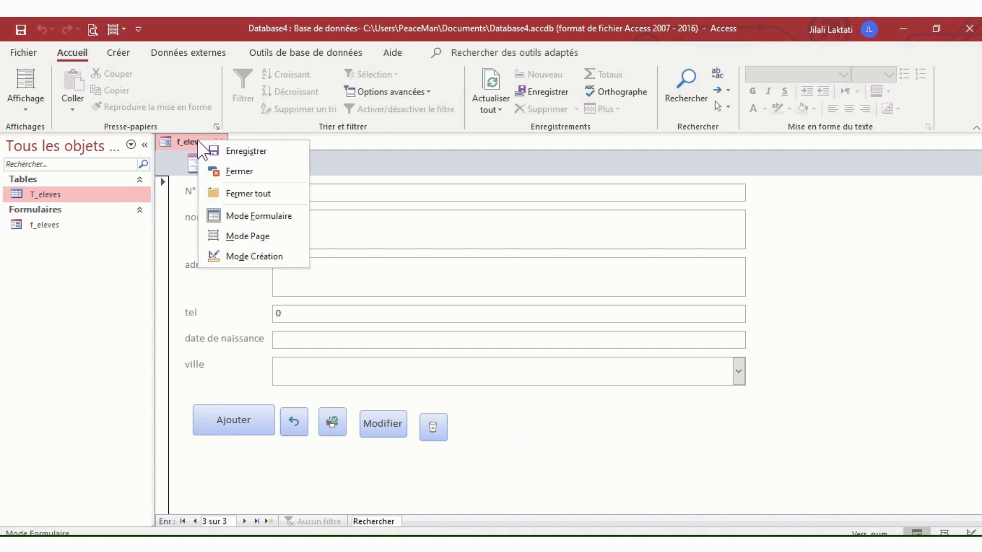
click(249, 257)
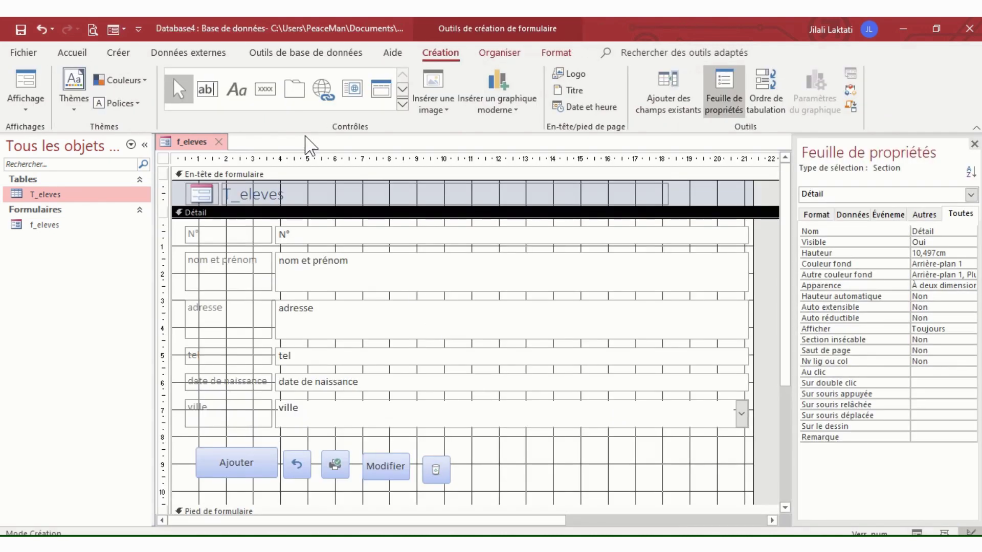
click(267, 89)
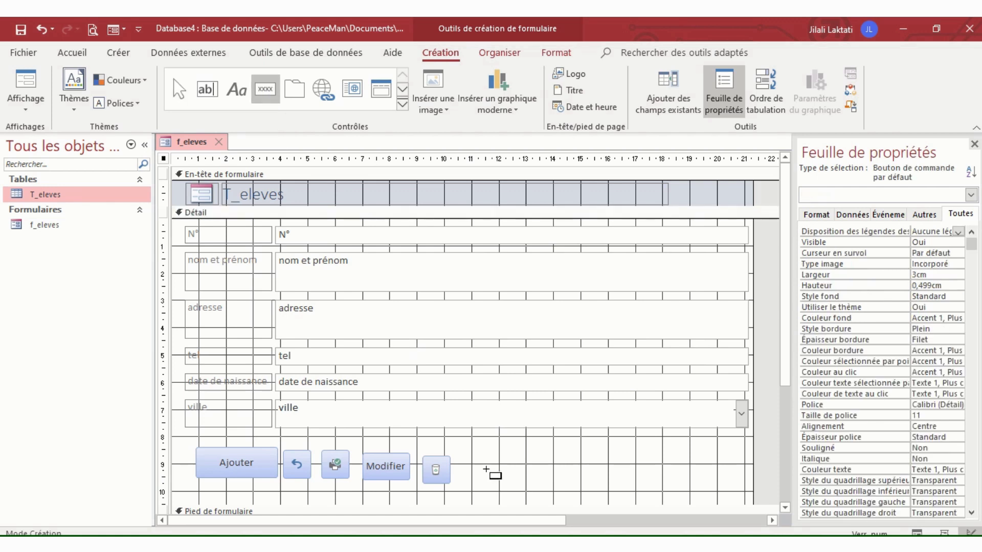
mouse_move(465, 452)
mouse_down()
mouse_move(513, 491)
mouse_move(543, 481)
mouse_up()
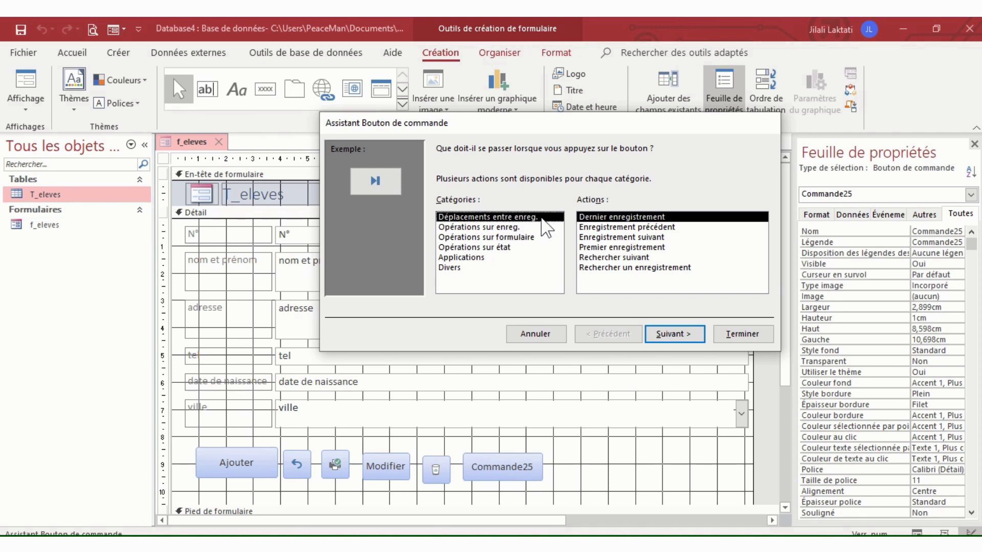
click(611, 248)
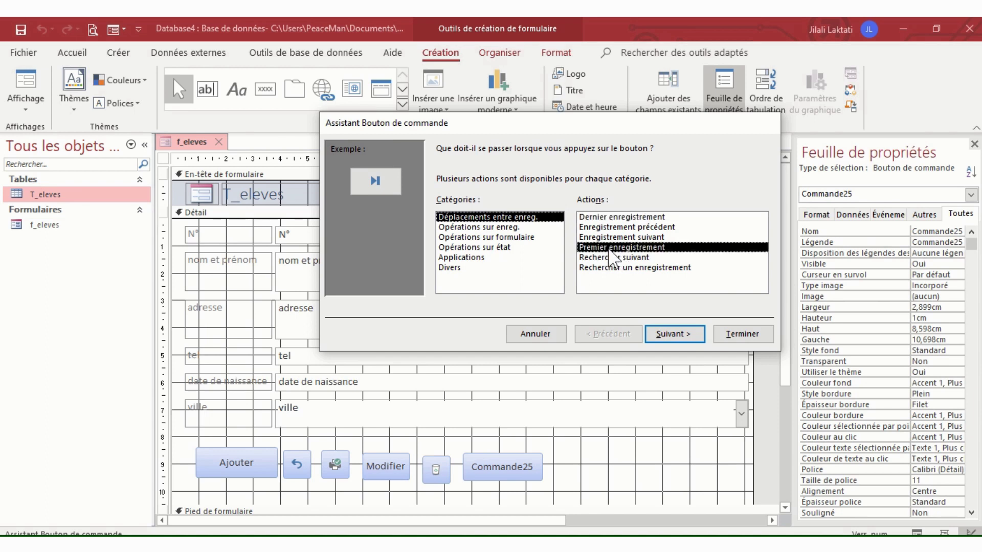
click(674, 334)
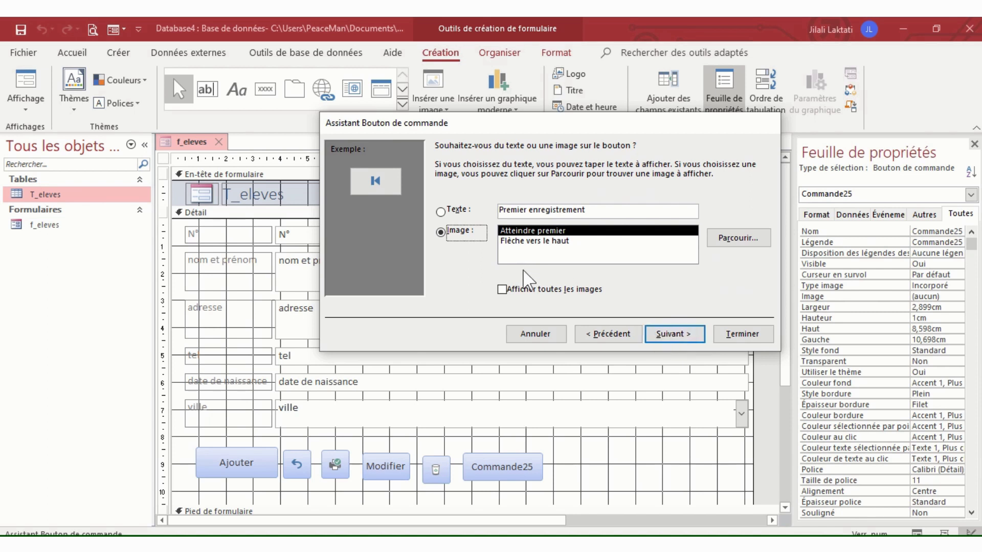
click(684, 334)
click(738, 334)
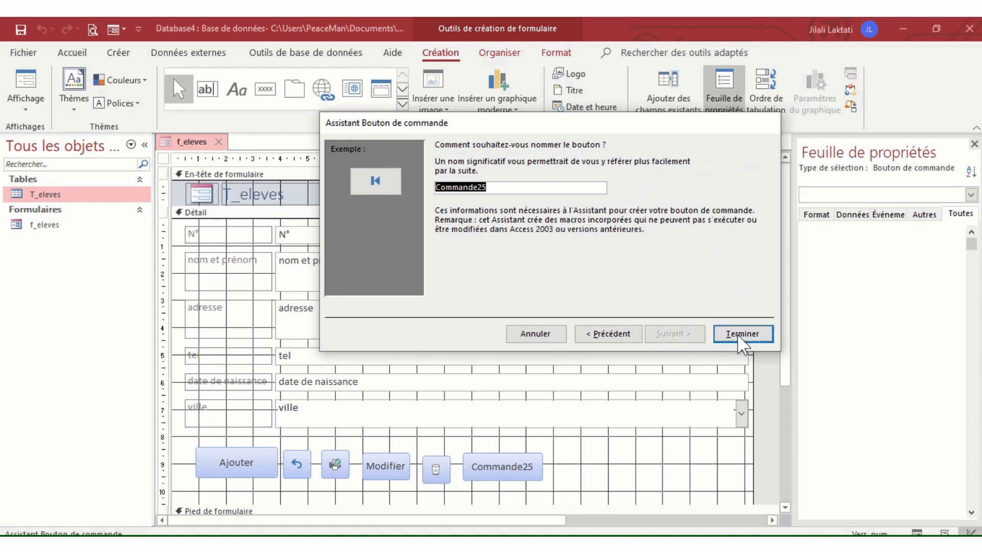
Add a command button about 1.7 by 1.1 cm beside the first-record button for Dernier enregistrement, keeping the default image.
click(264, 89)
drag(499, 453, 546, 484)
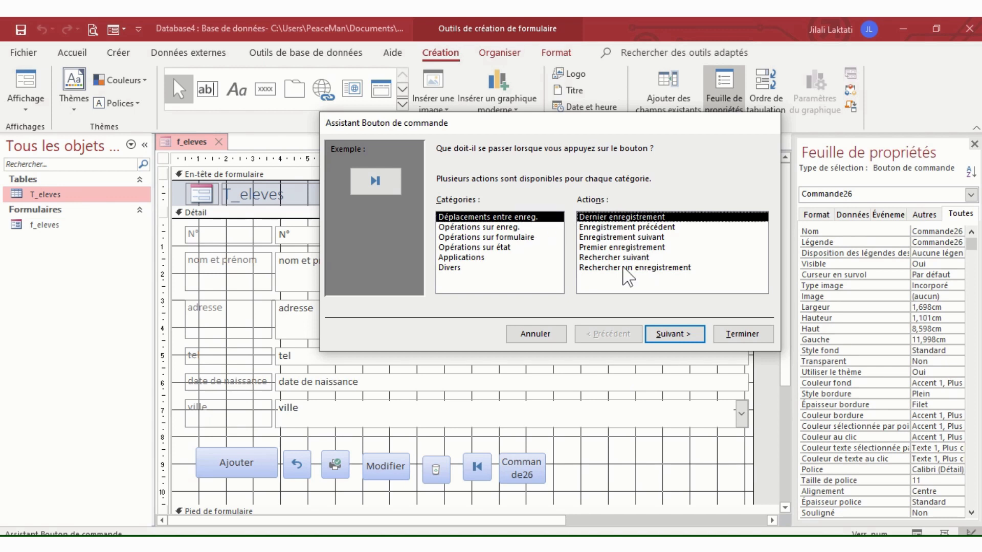
click(667, 337)
click(674, 335)
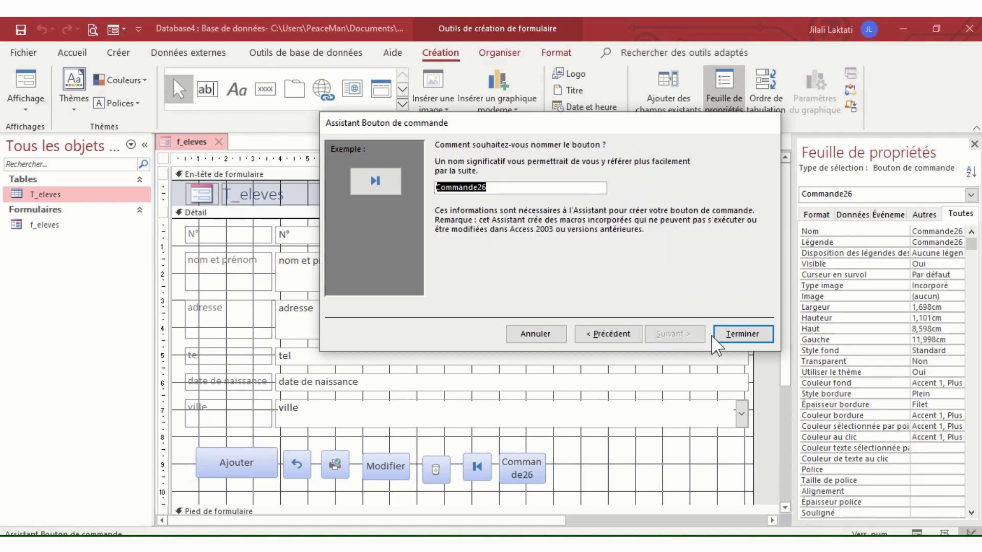
click(748, 332)
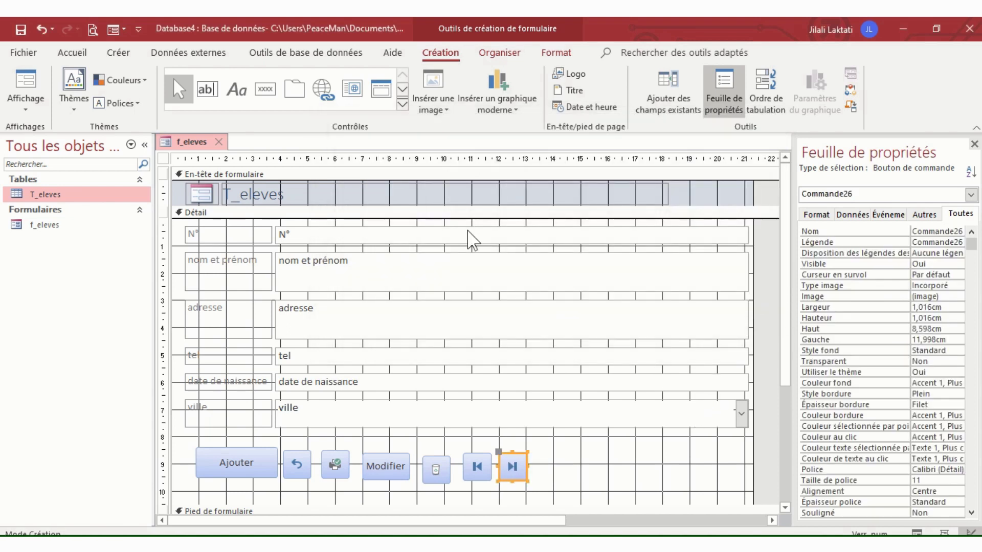
Add a command button about 1.5 by 0.9 cm beside the last-record button for Enregistrement précédent, keeping the default image.
click(266, 90)
drag(536, 458, 577, 482)
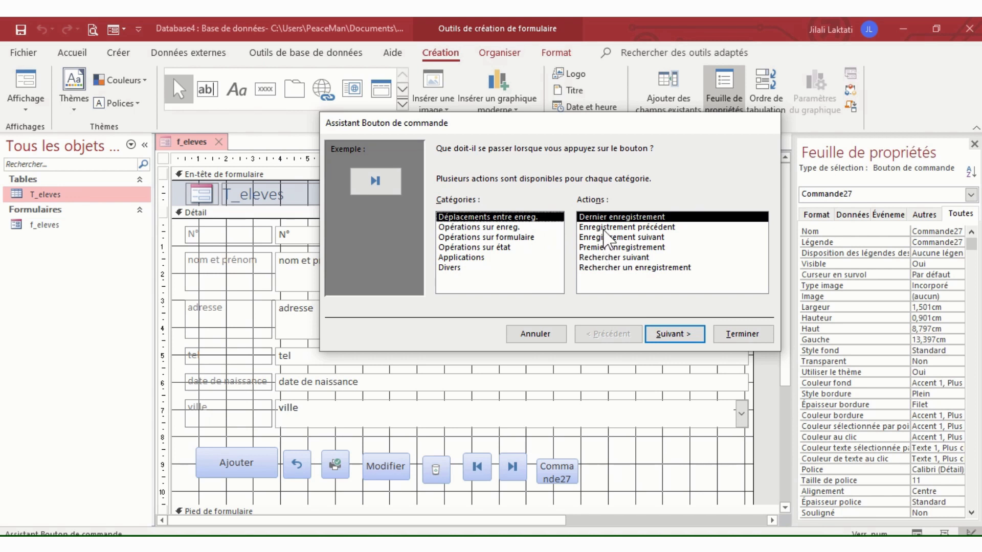
click(650, 229)
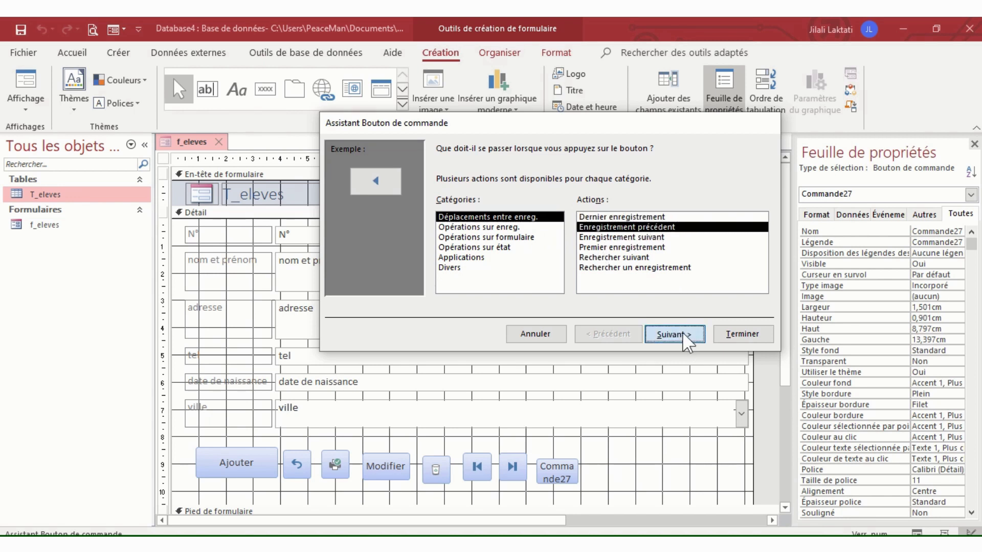
click(684, 335)
click(685, 338)
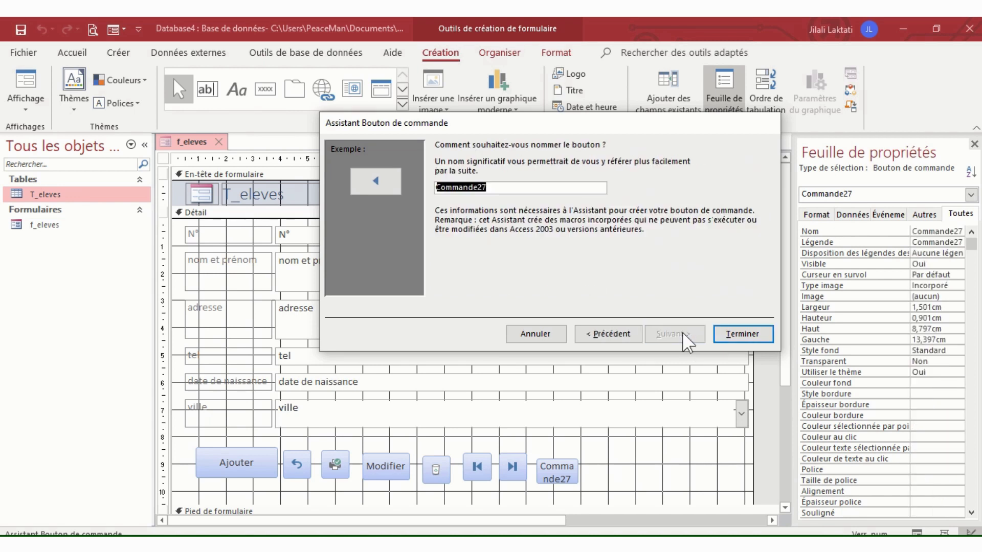
click(756, 336)
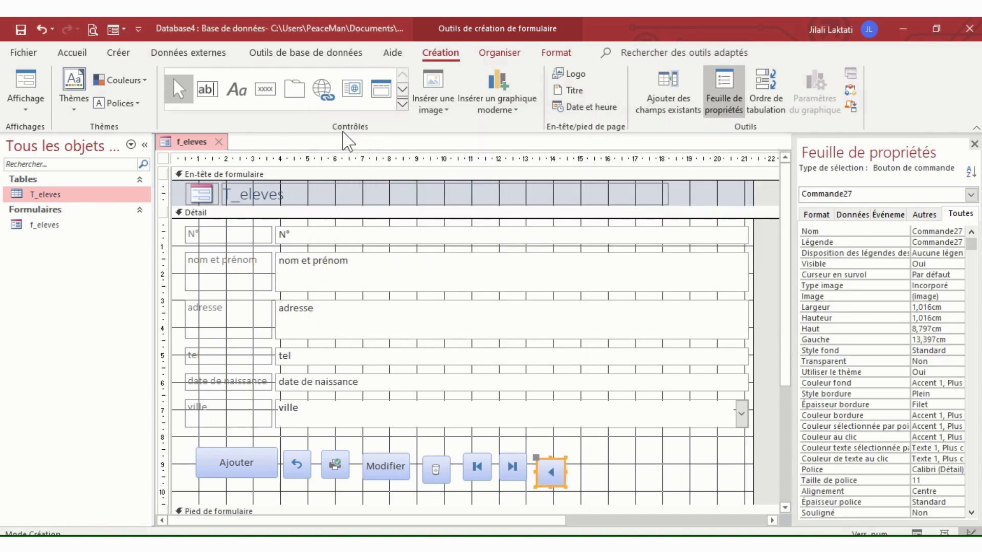
Add a command button about 1.5 by 1 cm beside the previous-record button for Enregistrement suivant, with the Atteindre Suivant image.
click(265, 89)
drag(571, 456, 615, 486)
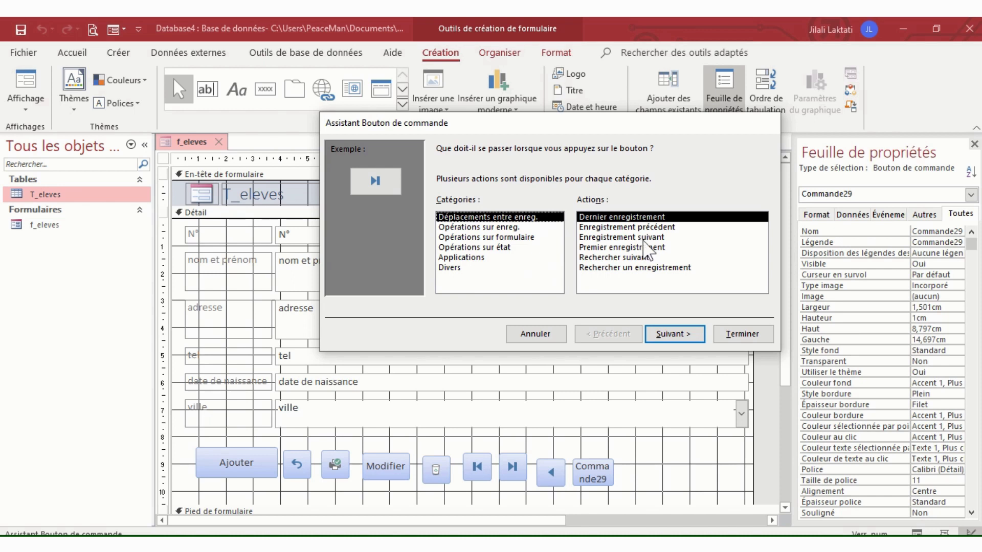
click(645, 237)
click(684, 335)
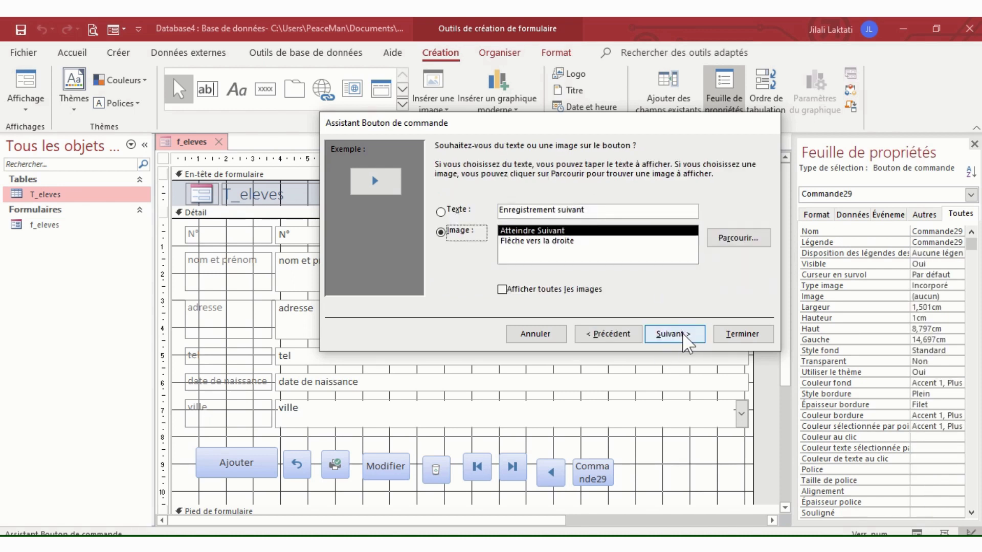
click(686, 340)
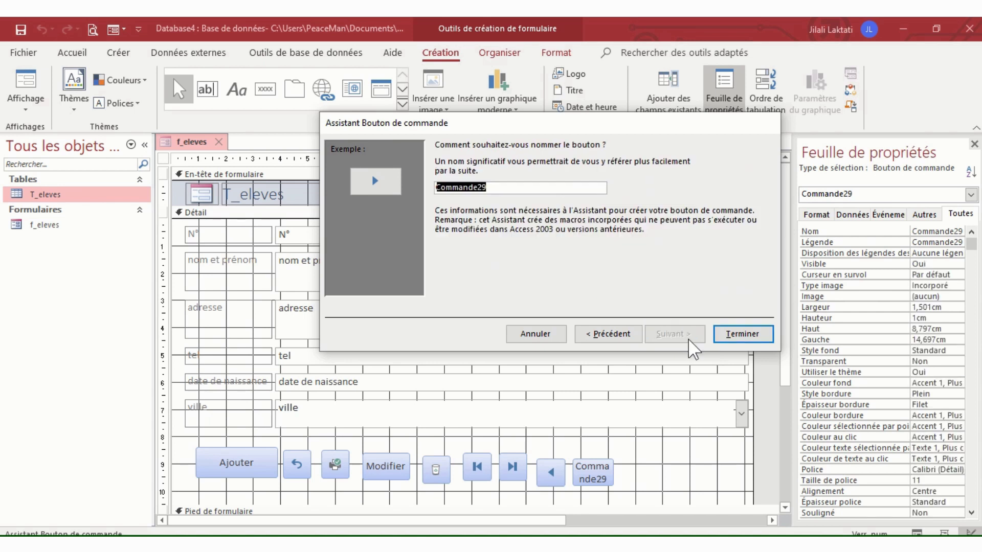
click(741, 334)
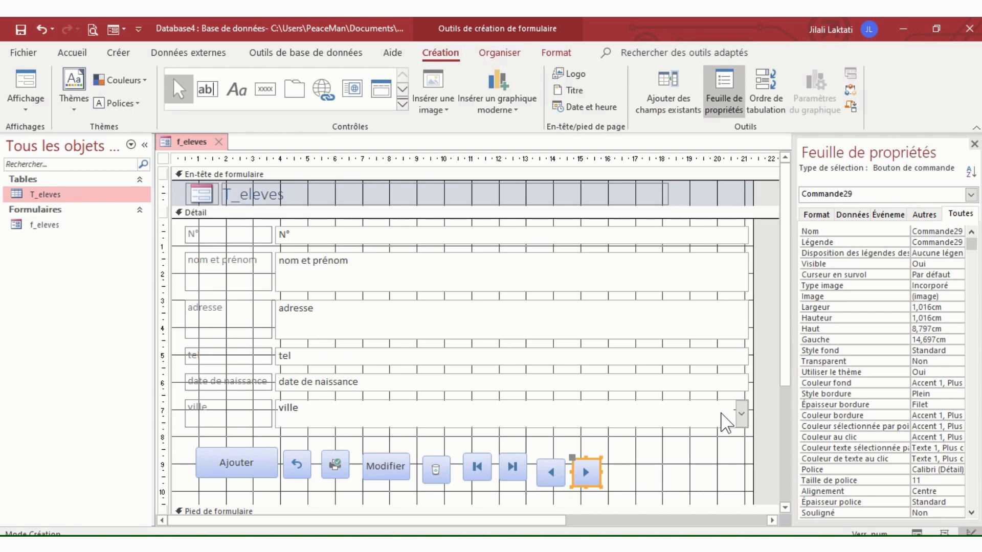
Save the f_eleves form design and switch it to form view.
right_click(201, 146)
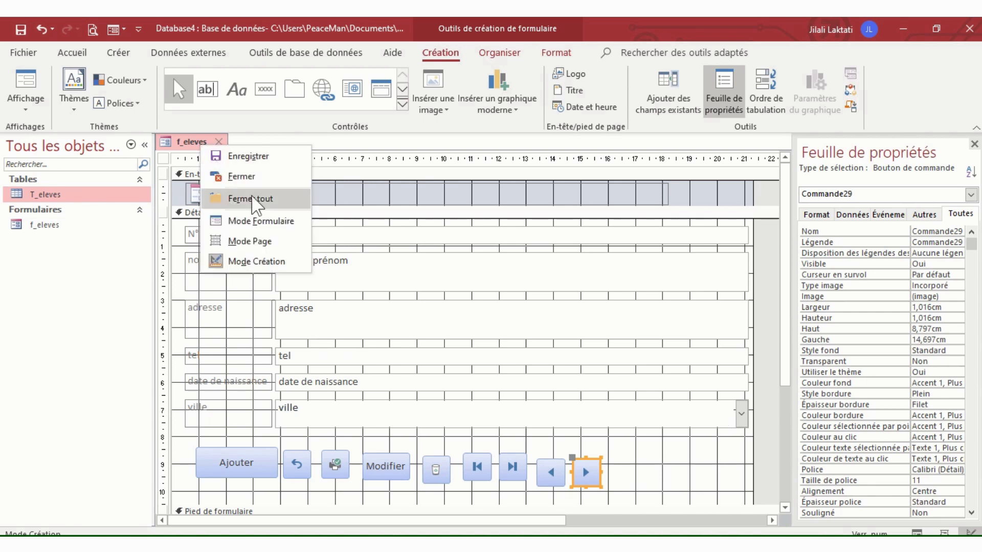
click(261, 159)
right_click(201, 144)
click(247, 220)
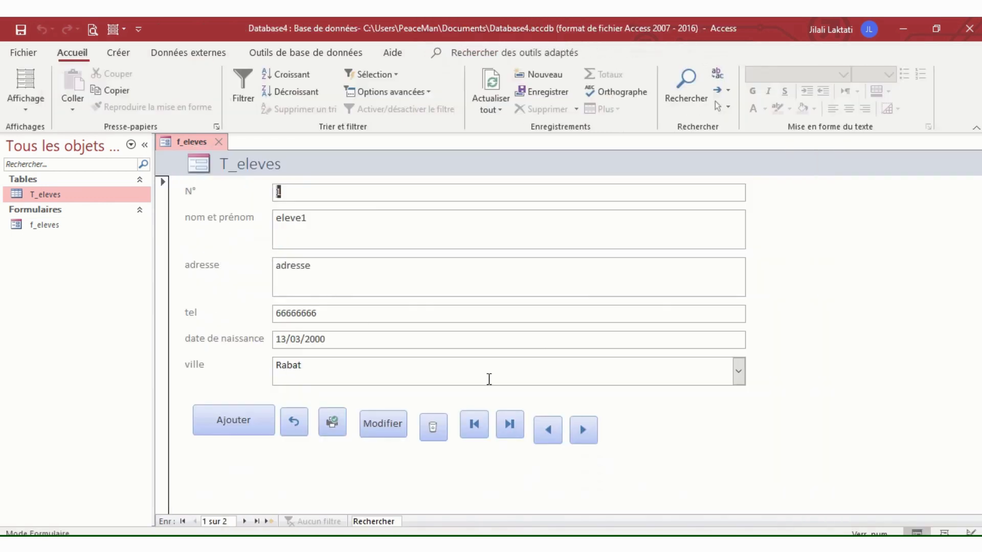
Test the first, last, previous and next record buttons by moving through the student records.
click(480, 432)
click(507, 429)
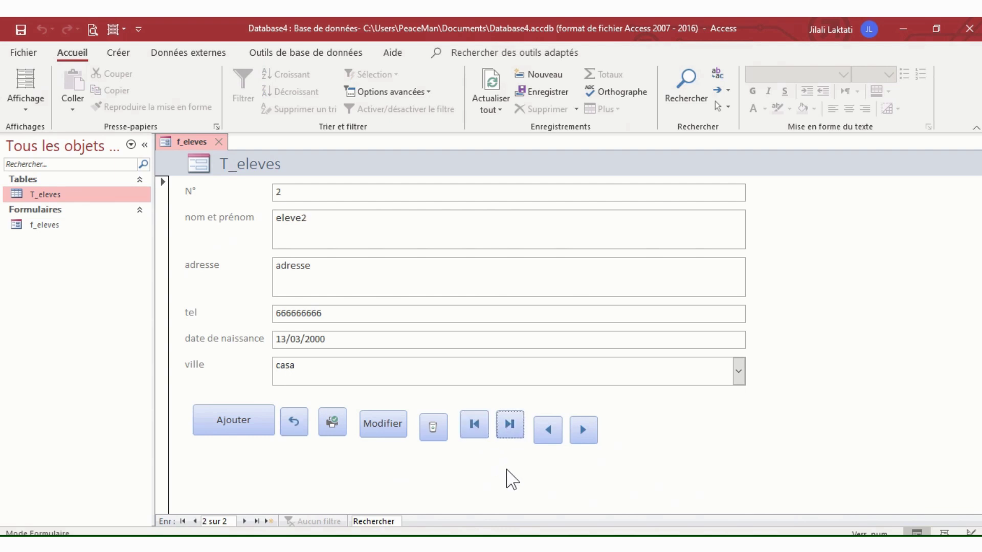
click(555, 437)
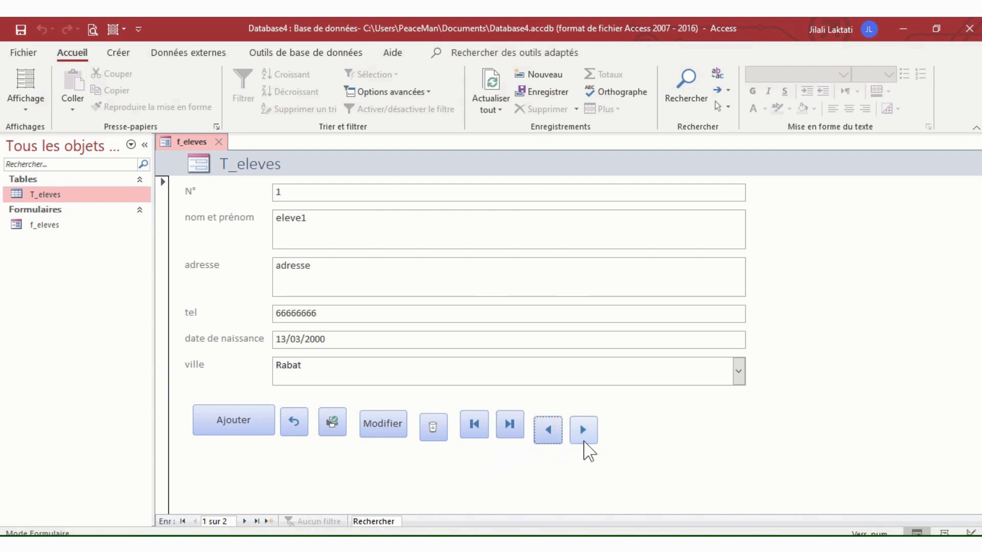
click(584, 434)
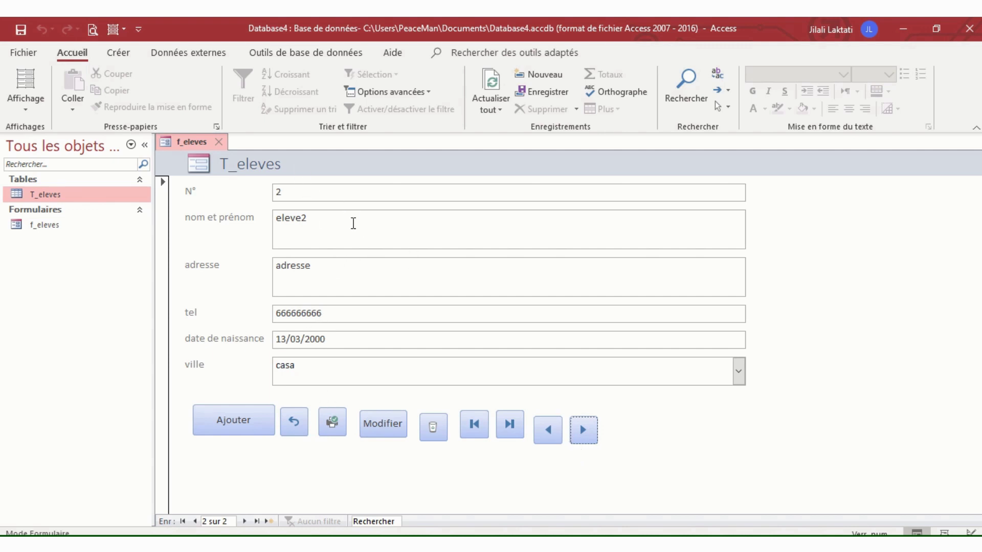
Replace the tel value of student record 2 with a new phone number and save the change with the Modifier button.
drag(343, 314, 175, 315)
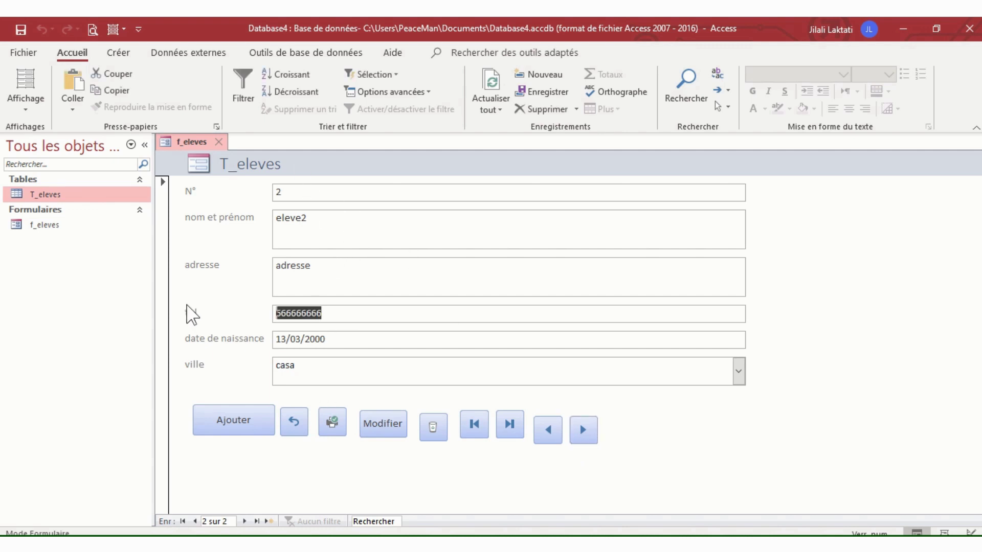
text(077777777)
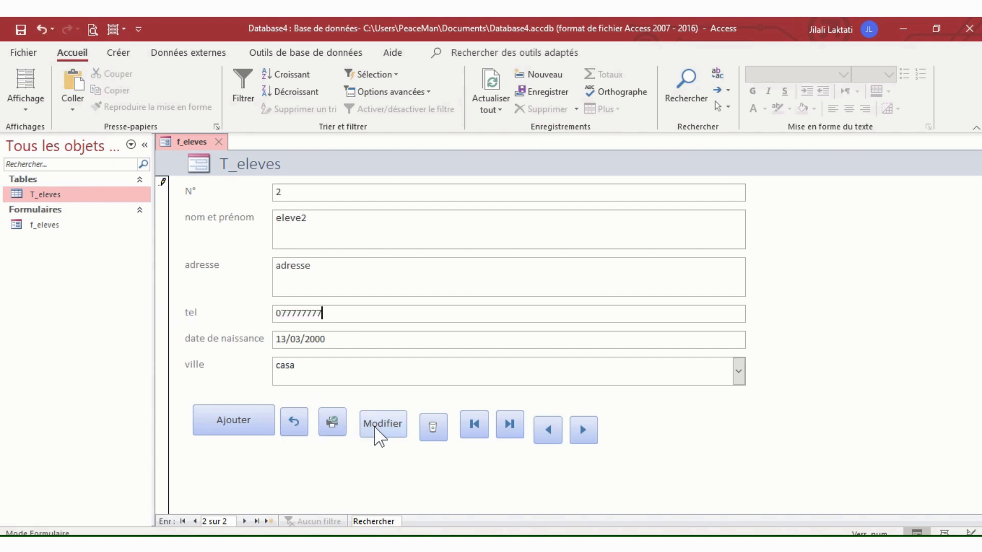
click(394, 433)
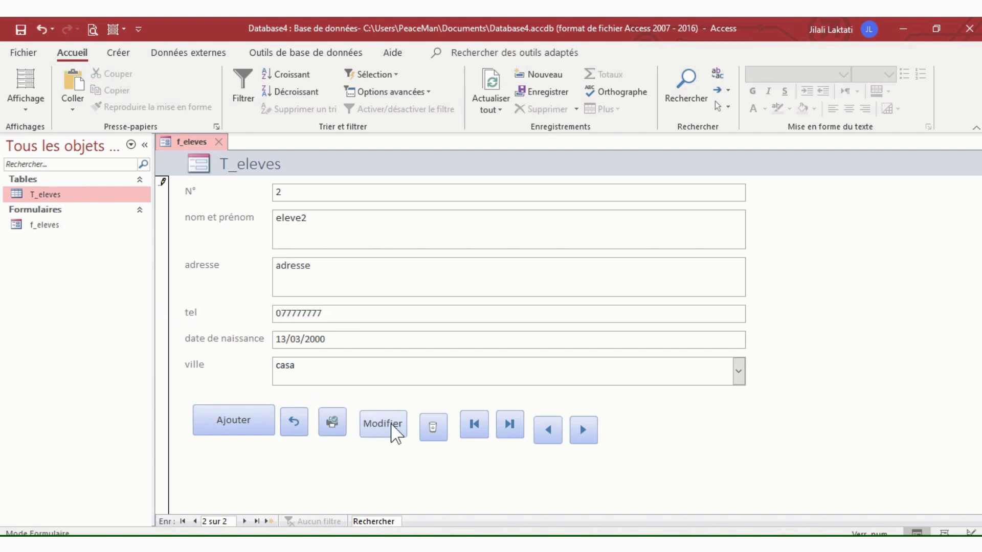